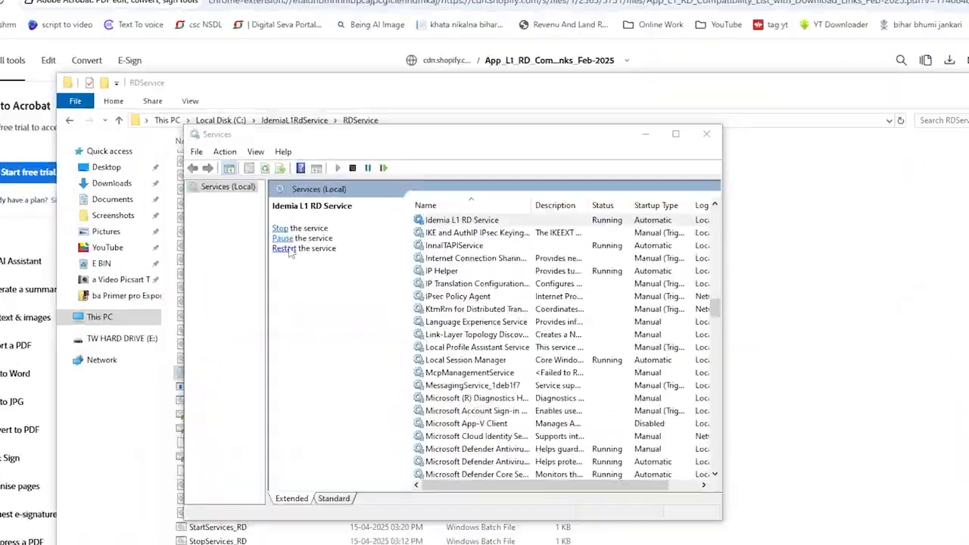
Stop the Idemia L1 RD Service in Windows Services.
left_click(281, 227)
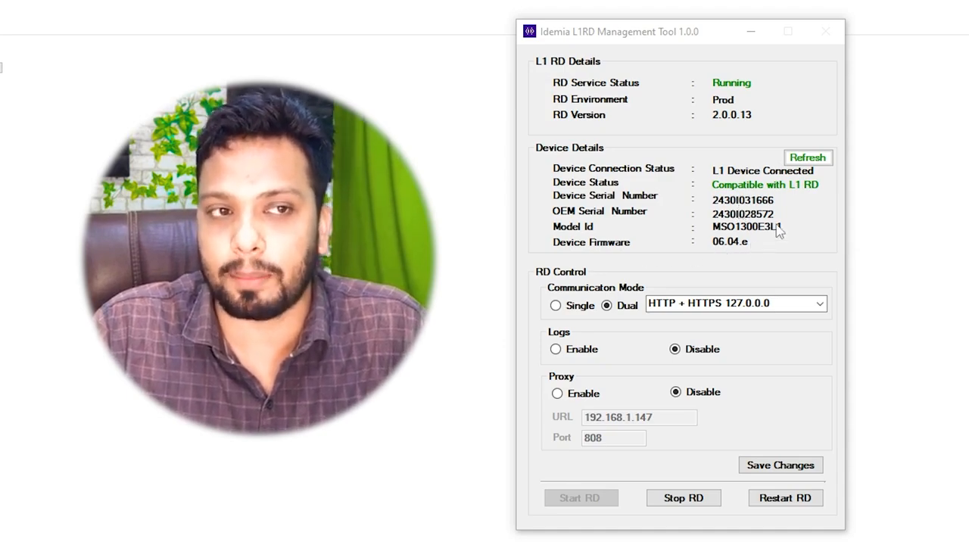
Refresh the device details in the Idemia L1RD Management Tool and review the connection options for Single and Dual communication modes.
left_click(812, 161)
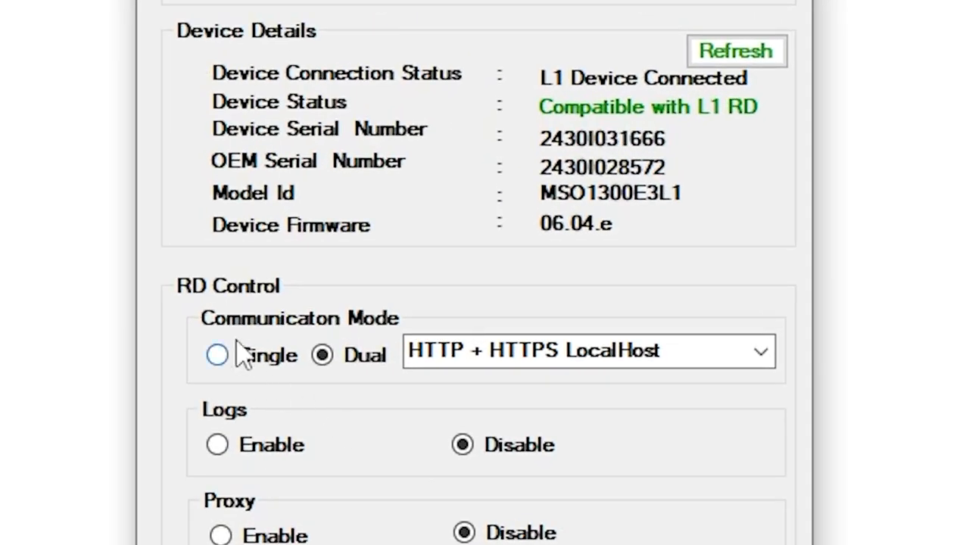
left_click(218, 355)
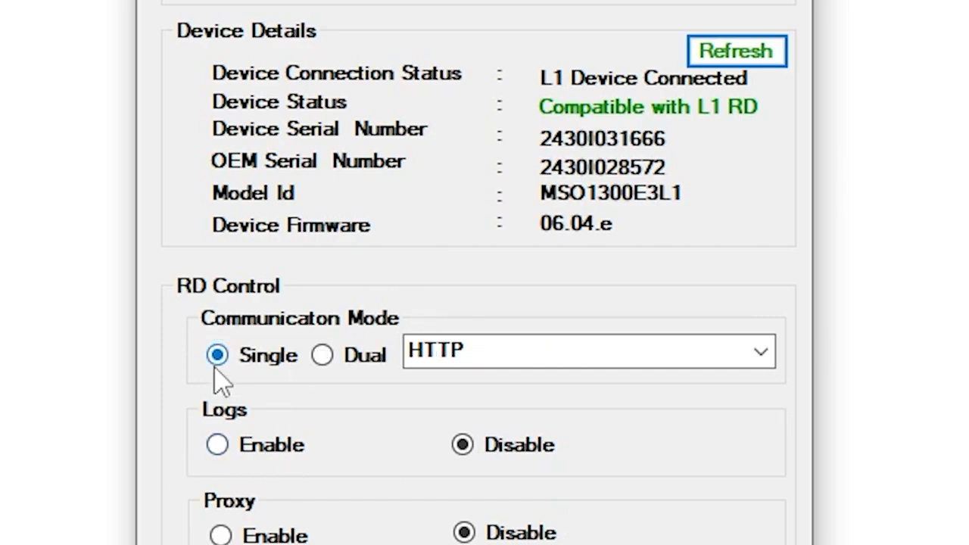
left_click(762, 353)
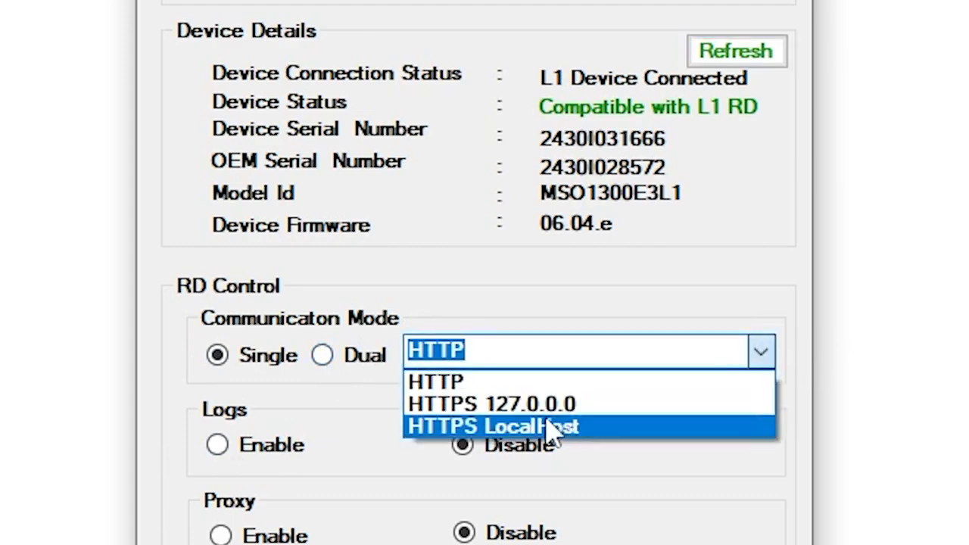
left_click(350, 373)
left_click(324, 356)
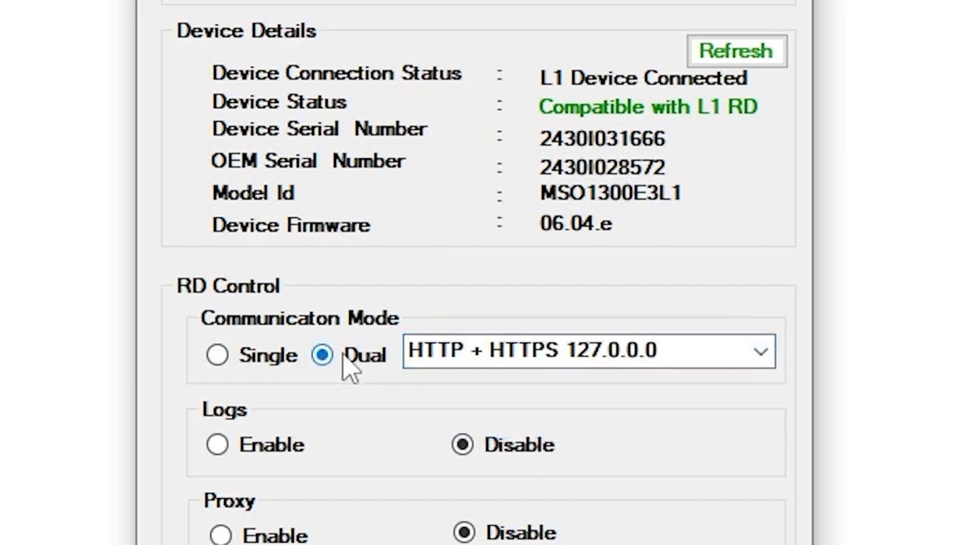
left_click(761, 355)
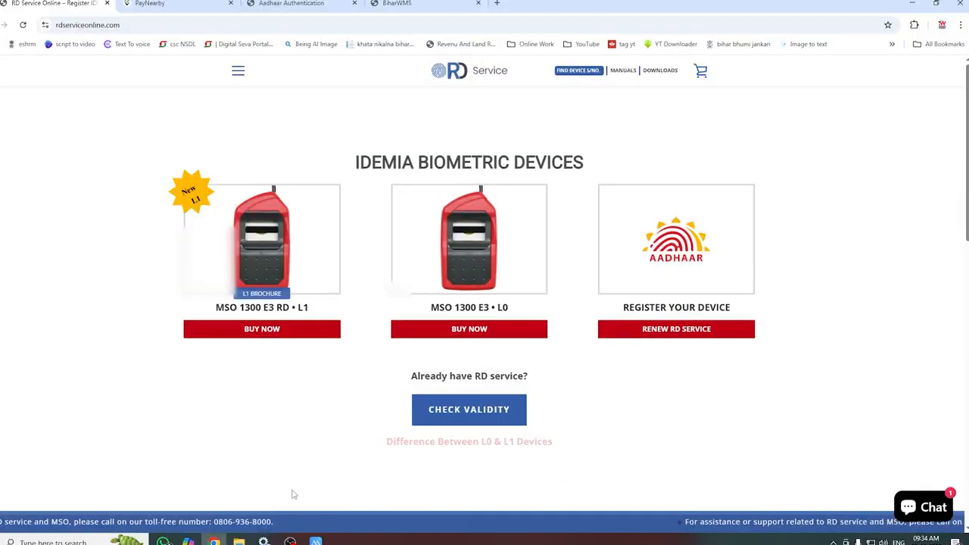
On the RD Service website, open the APP-RD Compatibility List L1 RD and examine the applications using HTTPS with 127.0.0.1.
mouse_move(670, 72)
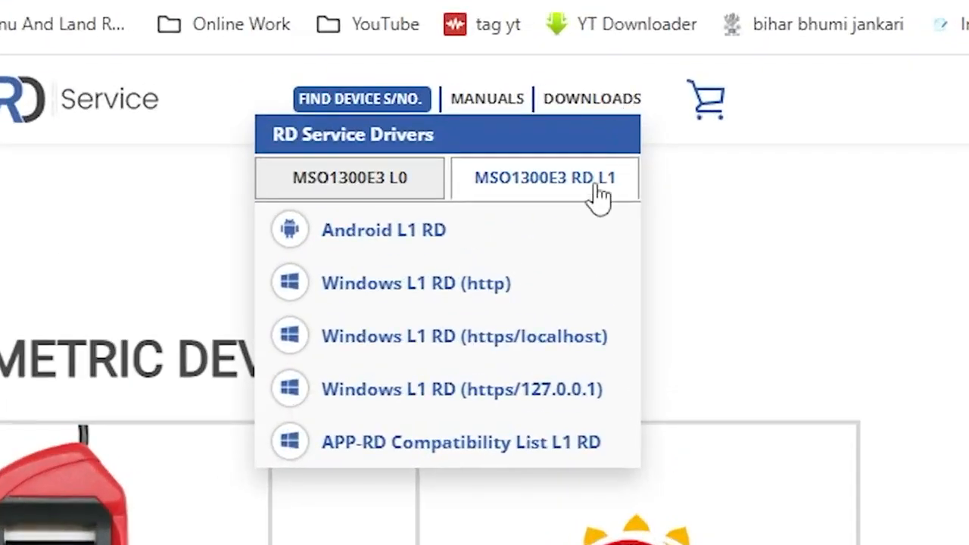
left_click(430, 447)
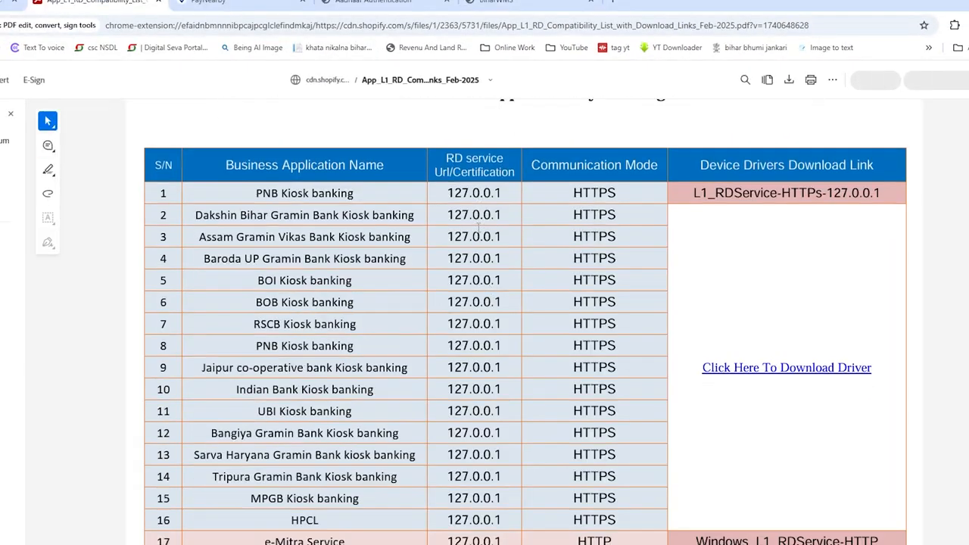
left_click_drag(477, 171, 519, 493)
left_click(389, 285)
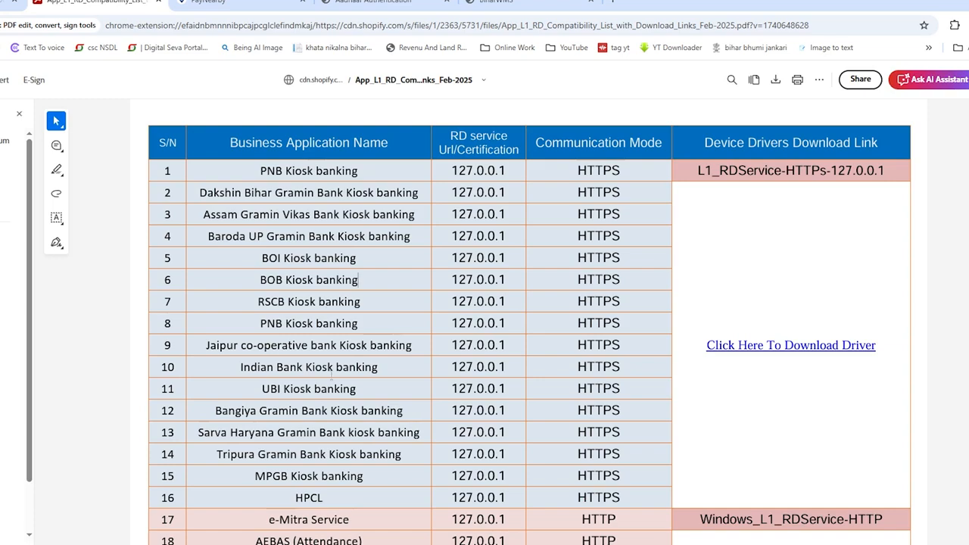
scroll(434, 331, "down", 5)
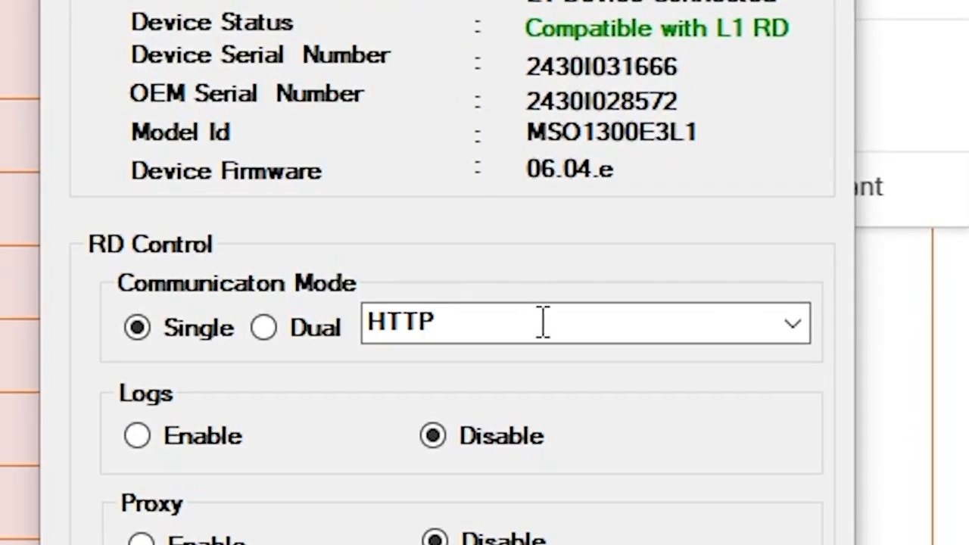
Check the Single mode connection options and examine the HTTP applications in rows 17 to 67 of the compatibility list.
left_click(794, 327)
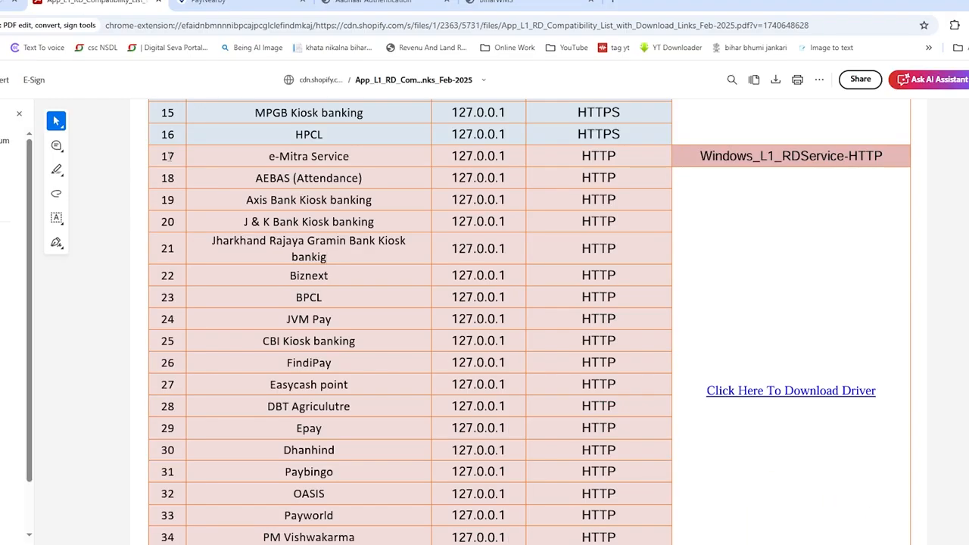
double_click(168, 155)
scroll(310, 176, "down", 10)
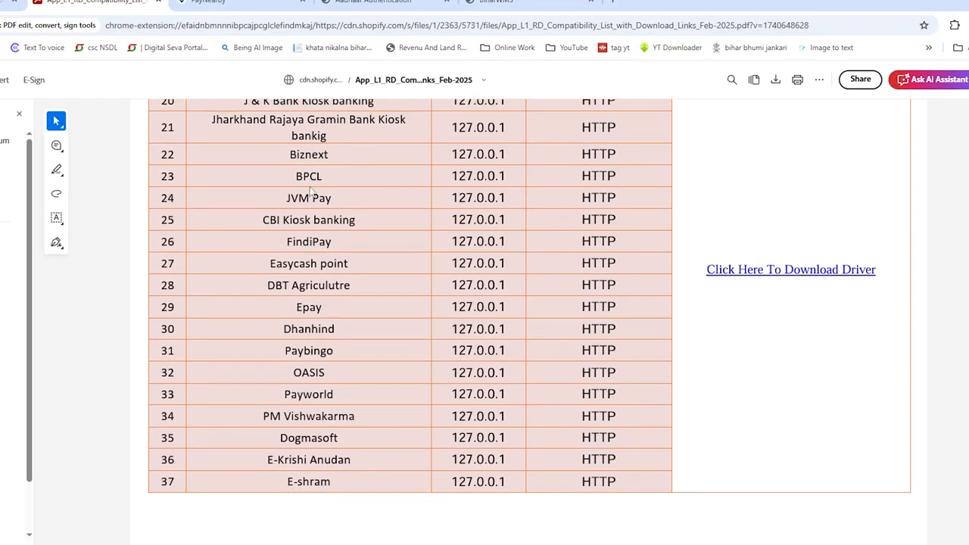
scroll(317, 223, "down", 2)
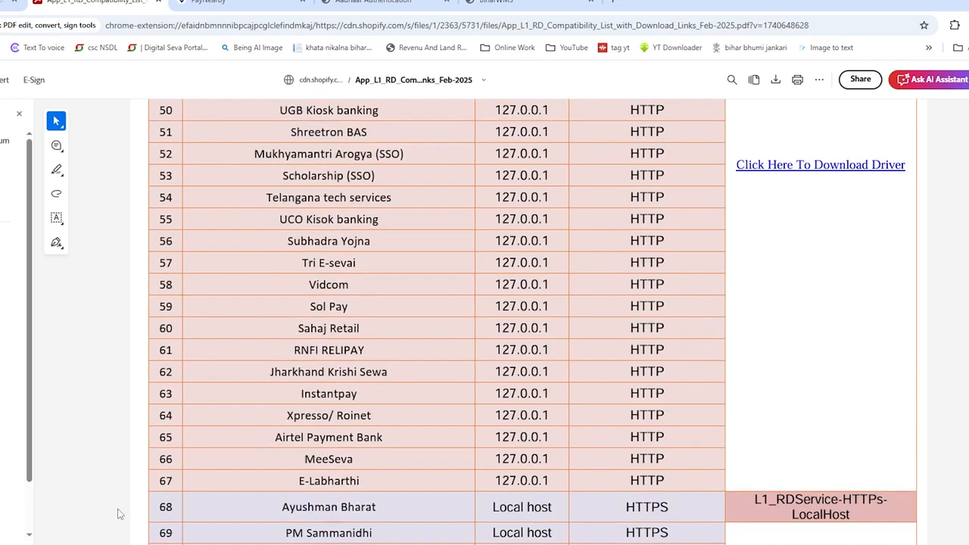
left_click_drag(154, 483, 154, 483)
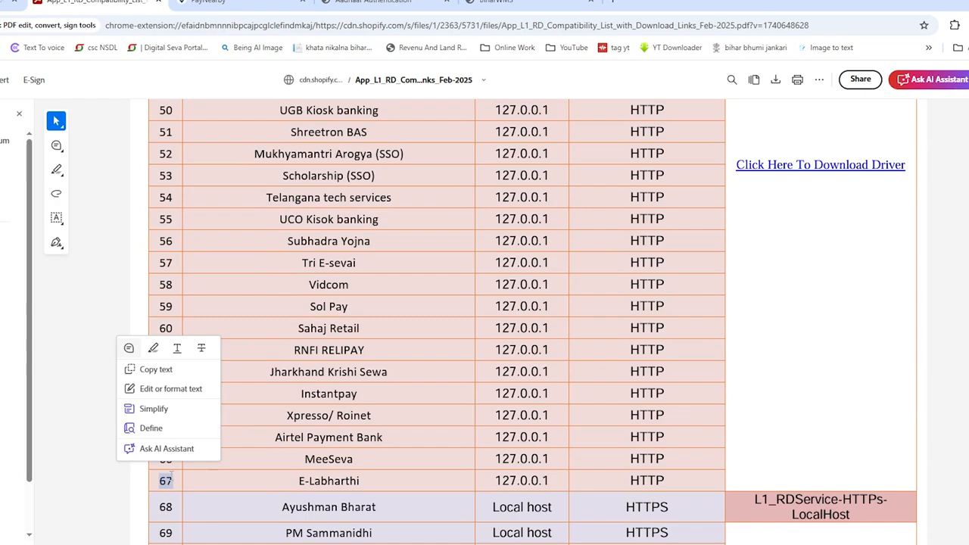
left_click(172, 477)
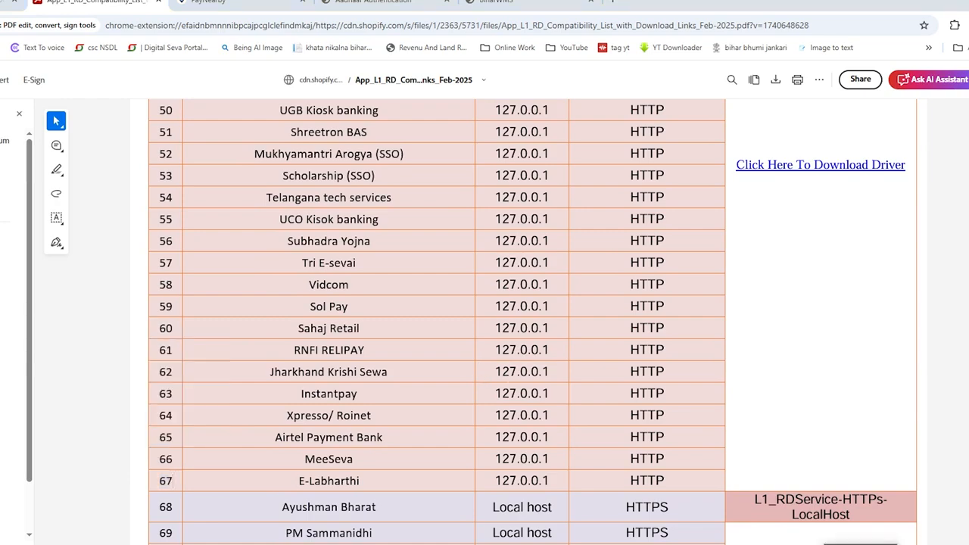
left_click(860, 543)
left_click(400, 310)
scroll(393, 336, "up", 5)
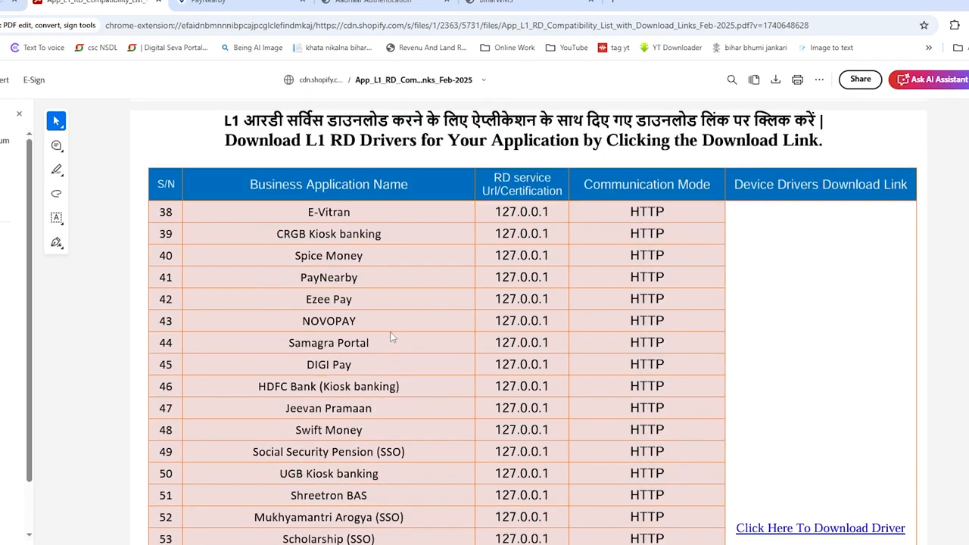
scroll(393, 333, "down", 3)
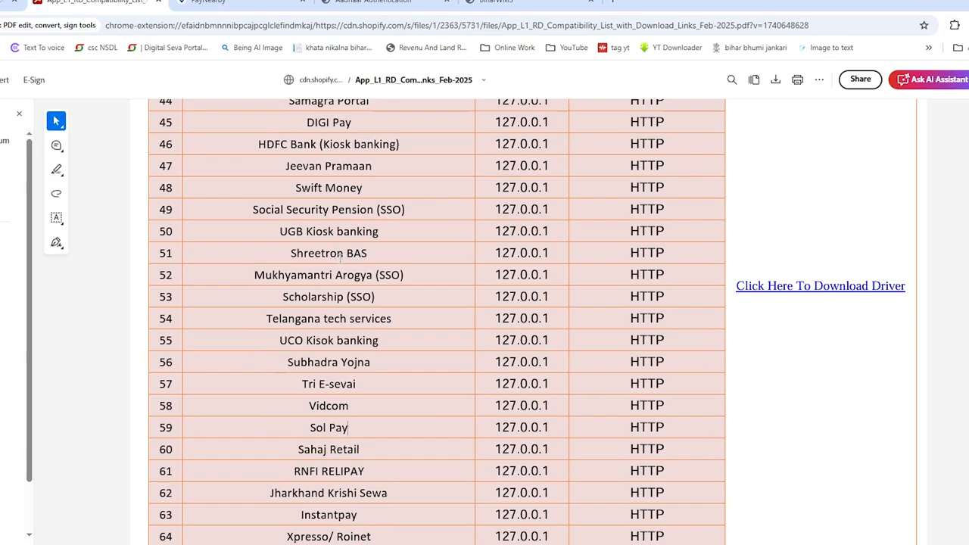
scroll(341, 258, "down", 4)
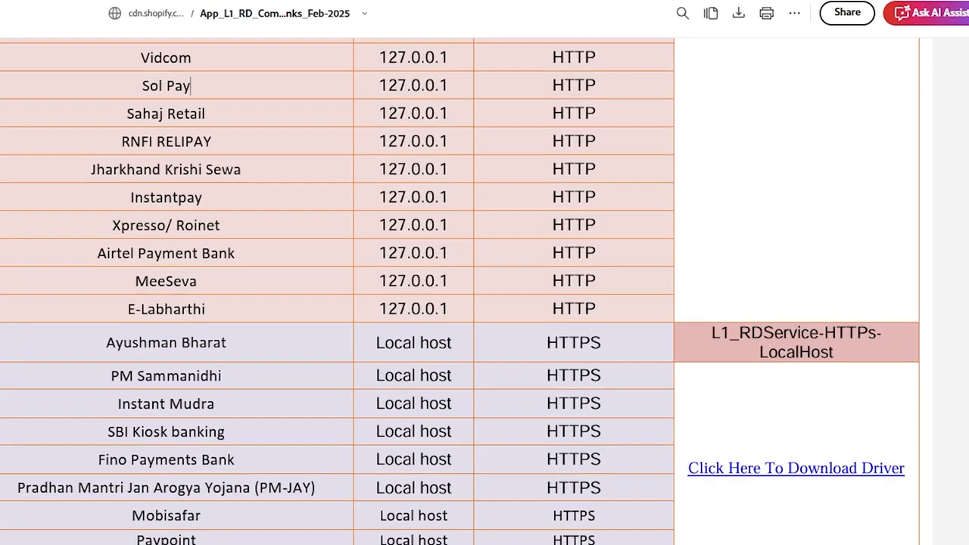
Switch to the Idemia L1RD Management Tool and set the Single communication mode to HTTPS LocalHost.
key("alt+Tab")
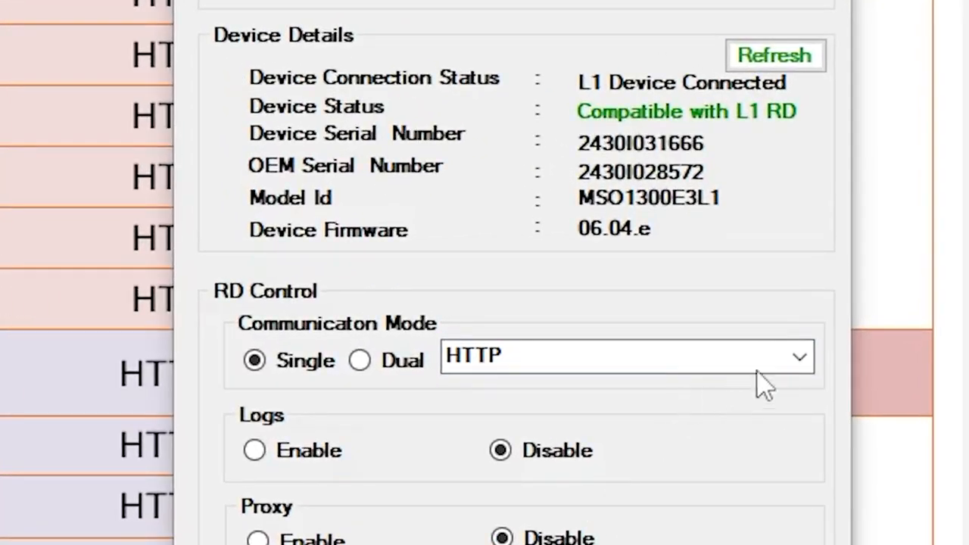
left_click(800, 362)
left_click(610, 430)
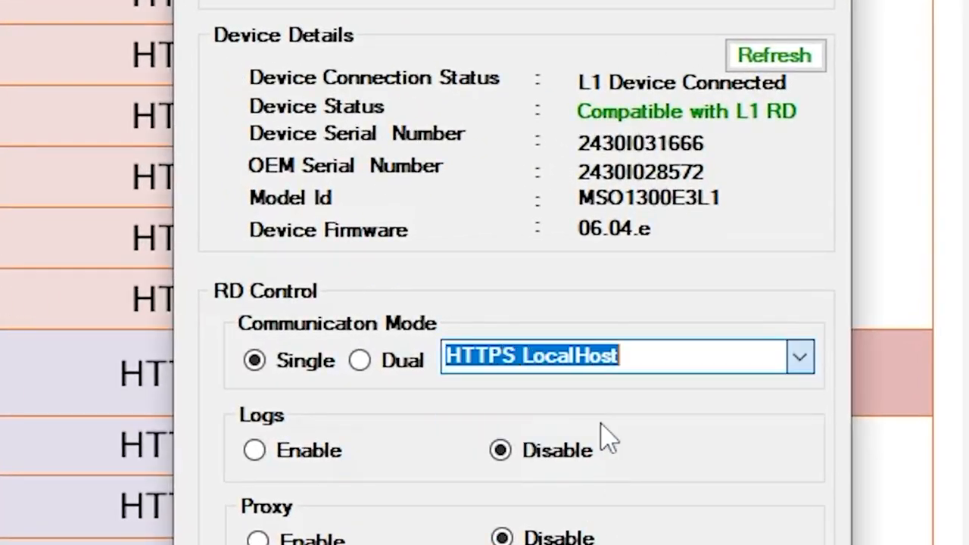
Return to the compatibility list and examine the Local host HTTPS applications from Ayushman Bharat to CSC.
key("alt+Tab")
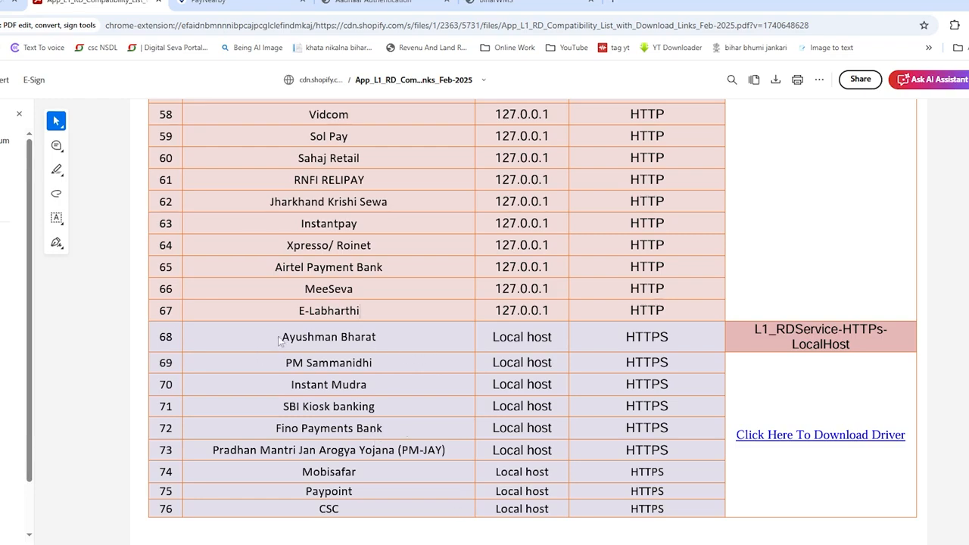
left_click_drag(281, 338, 396, 515)
left_click(394, 515)
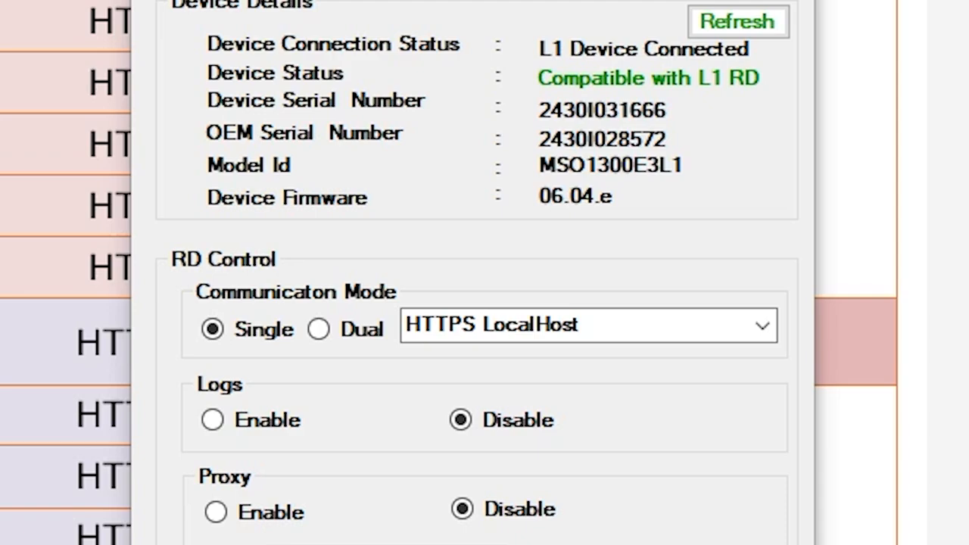
Set the communication mode to Dual with HTTP + HTTPS LocalHost in the management tool and try to save the changes.
left_click(326, 338)
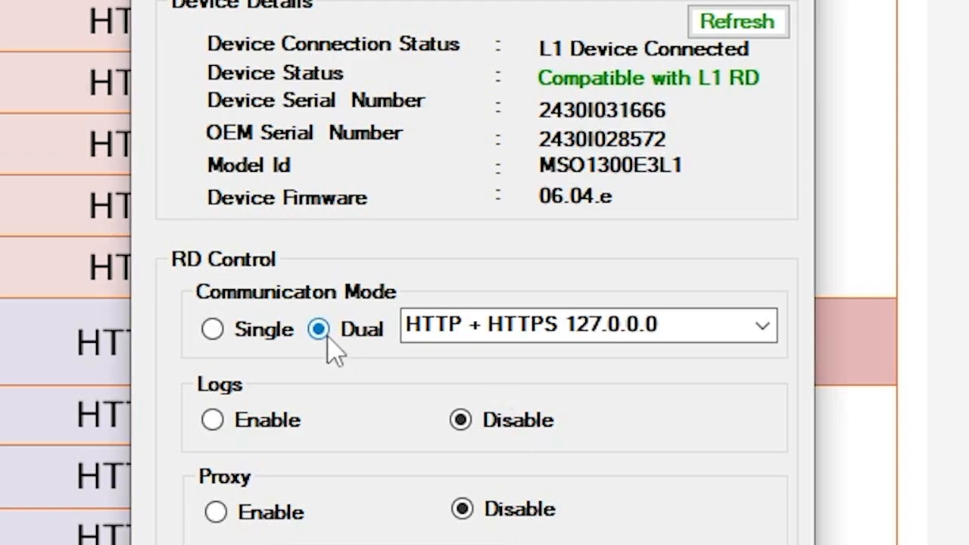
left_click(762, 327)
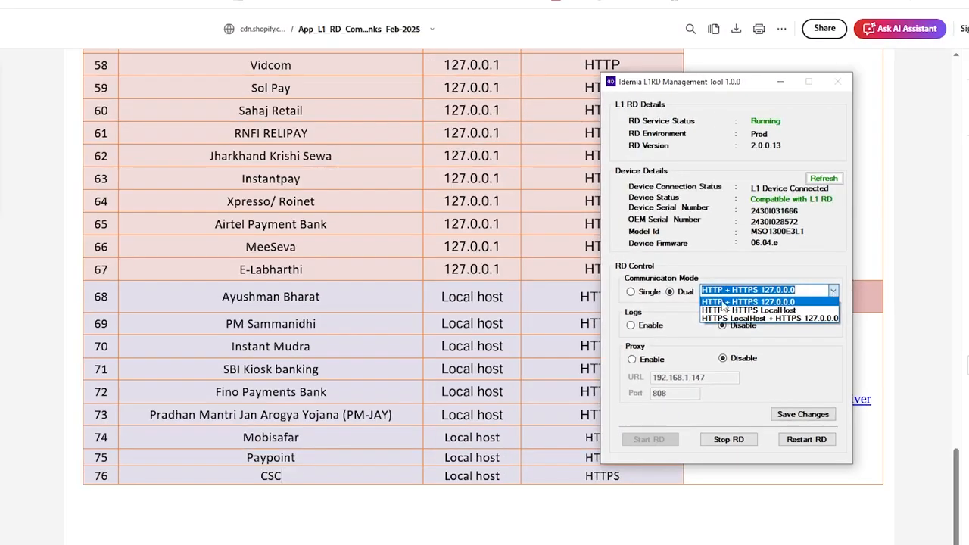
left_click(749, 309)
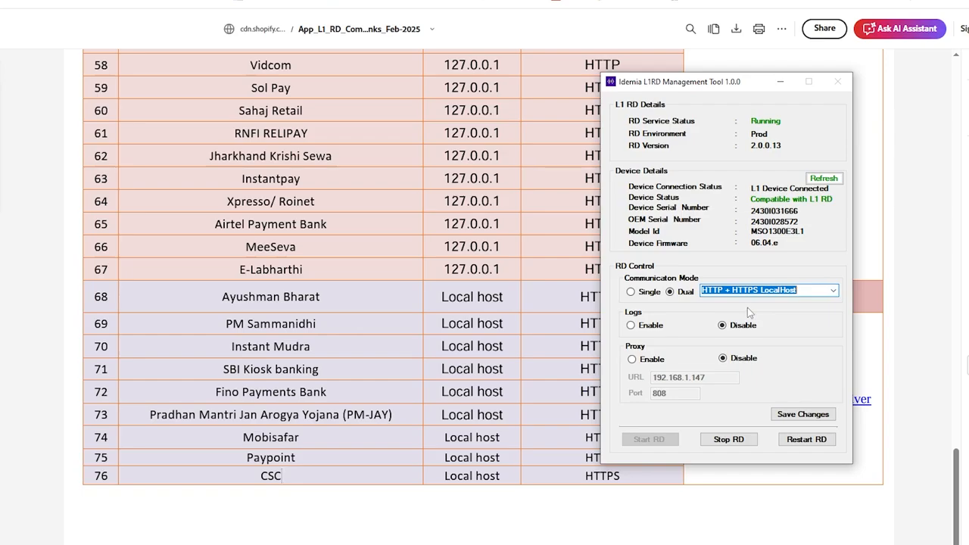
left_click(799, 416)
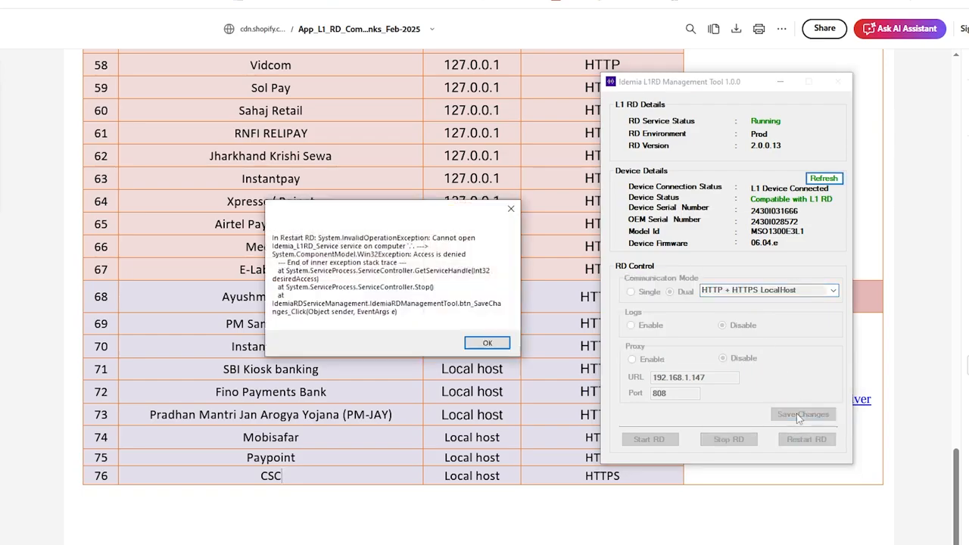
left_click(489, 344)
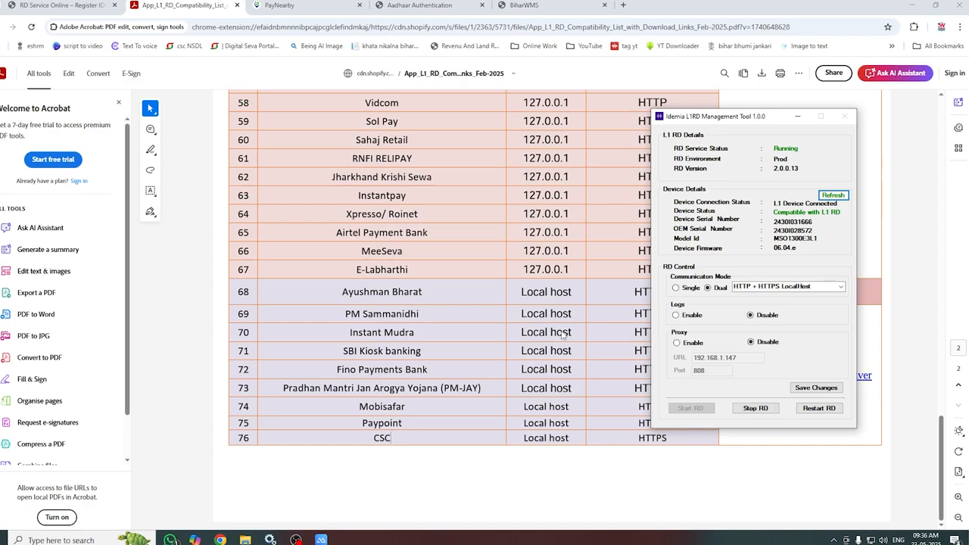
Compare the communication modes of SBI Kiosk banking and Samagra Portal in the compatibility list.
left_click(562, 333)
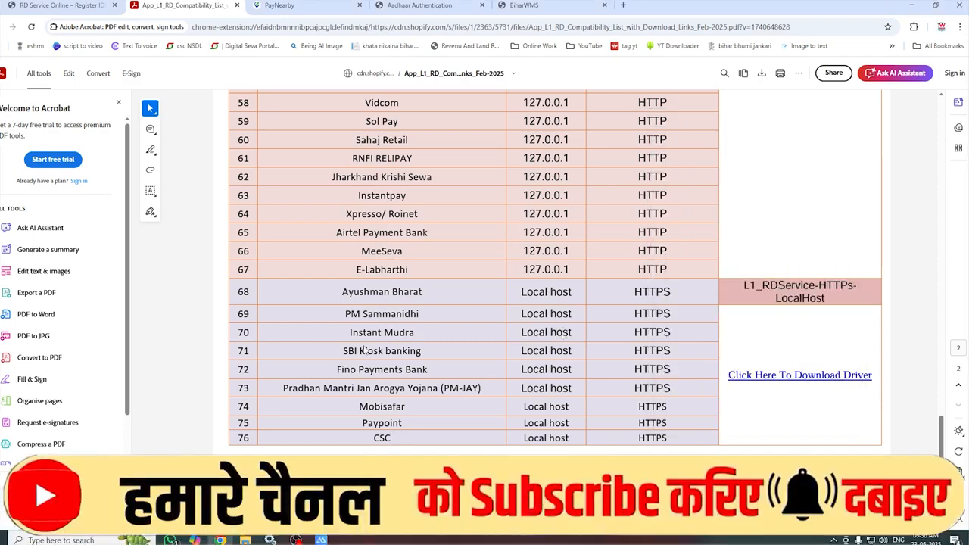
left_click_drag(347, 352, 425, 352)
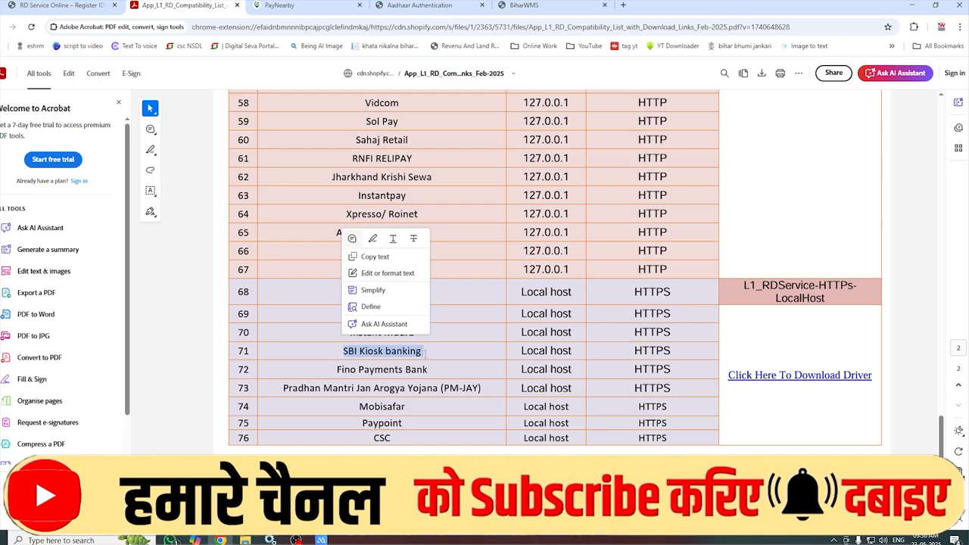
left_click(433, 356)
scroll(436, 352, "up", 10)
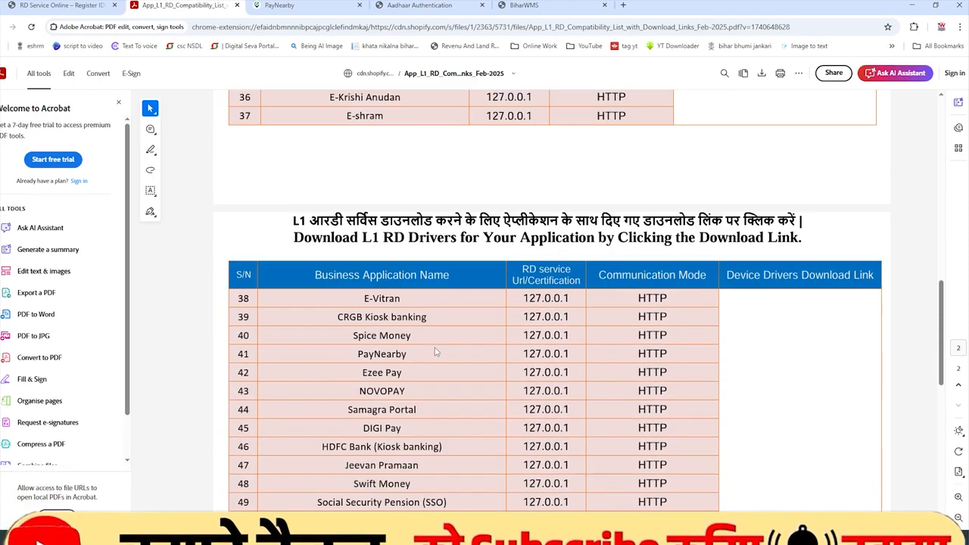
left_click_drag(355, 409, 437, 416)
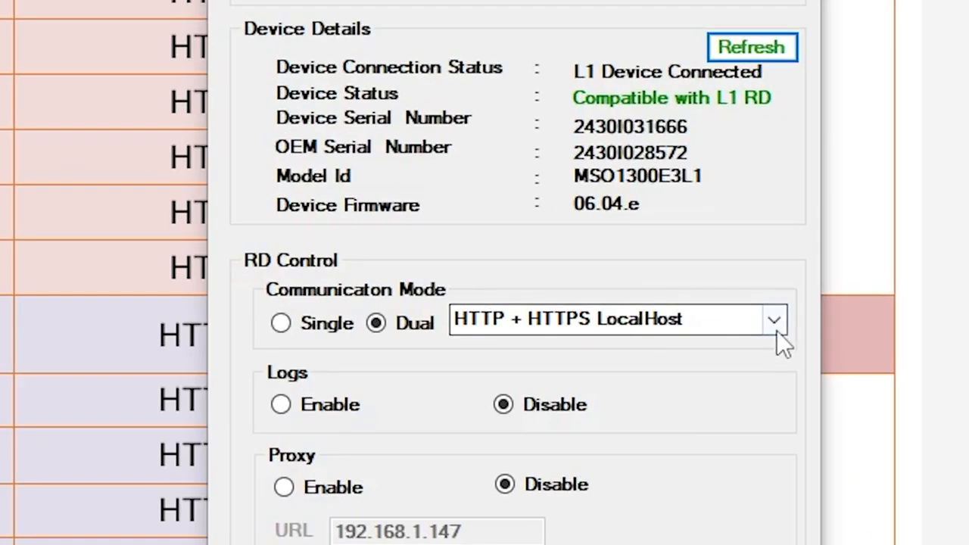
Change the Dual communication option in the management tool to HTTPS LocalHost + HTTPS 127.0.0.0.
left_click(831, 306)
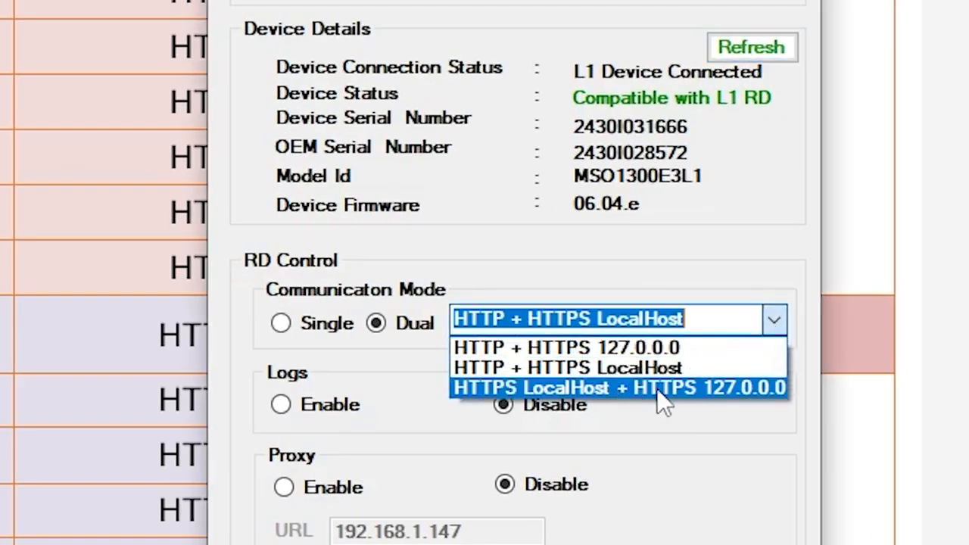
left_click(705, 388)
Examine the PNB Kiosk banking entry in row 1 of the compatibility list and return to the management tool.
scroll(286, 308, "up", 15)
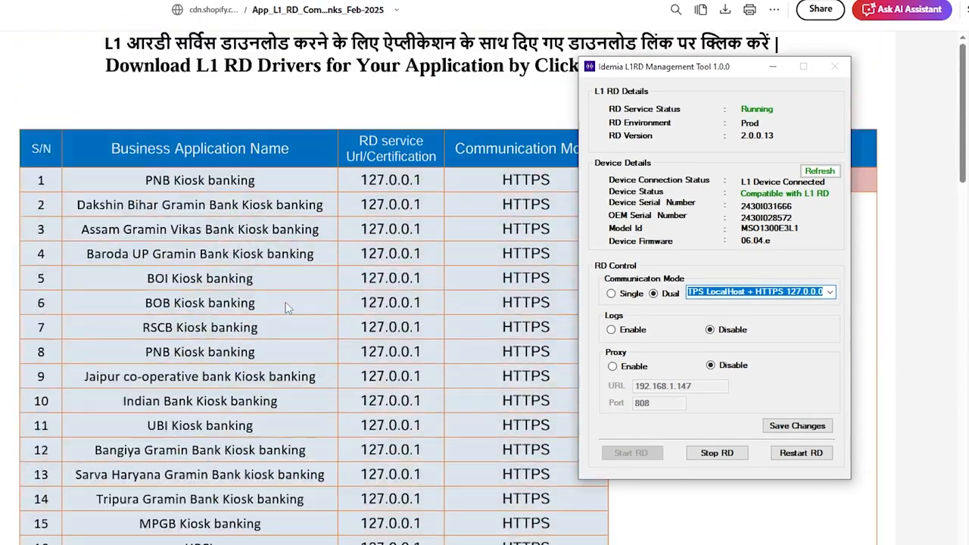
left_click_drag(149, 180, 258, 180)
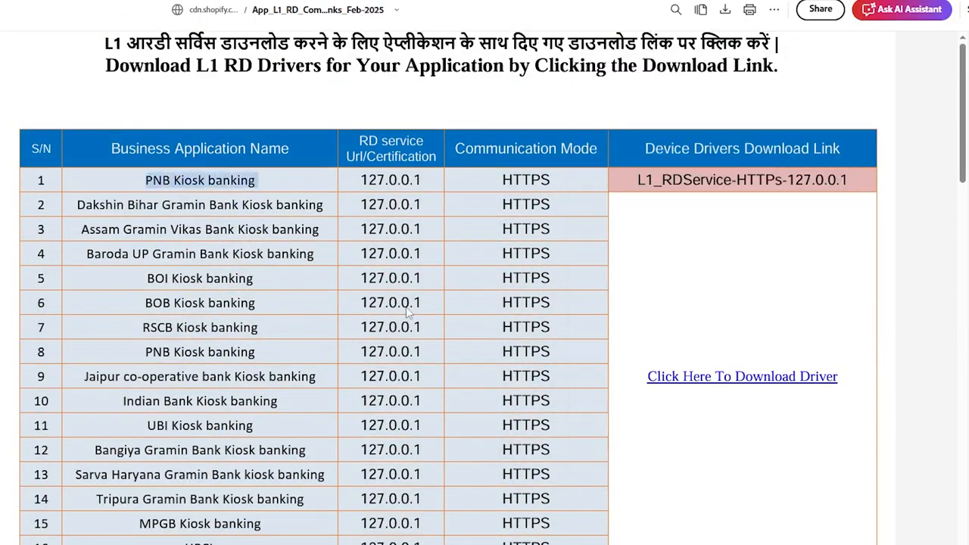
left_click(821, 544)
double_click(793, 543)
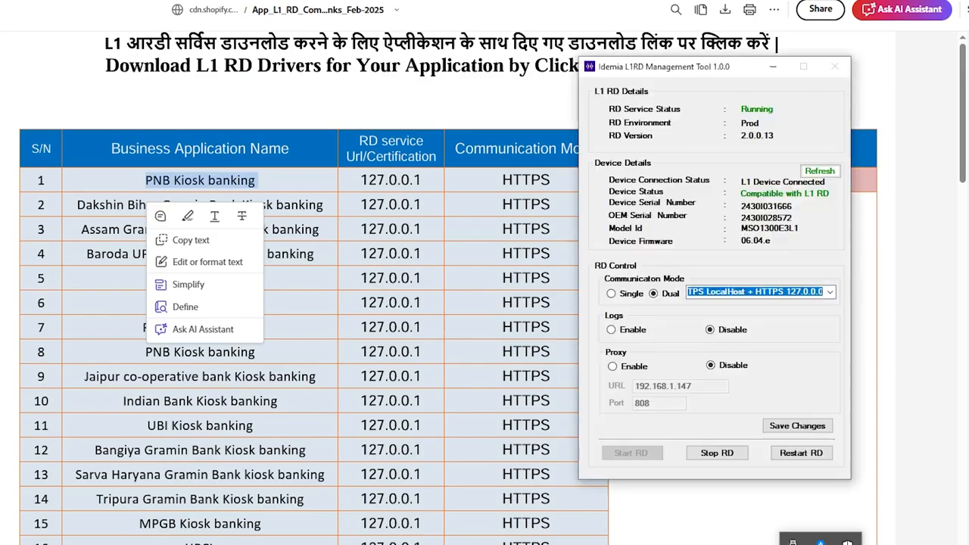
Change the Dual communication option to HTTP + HTTPS 127.0.0.0 and save the changes.
left_click(770, 293)
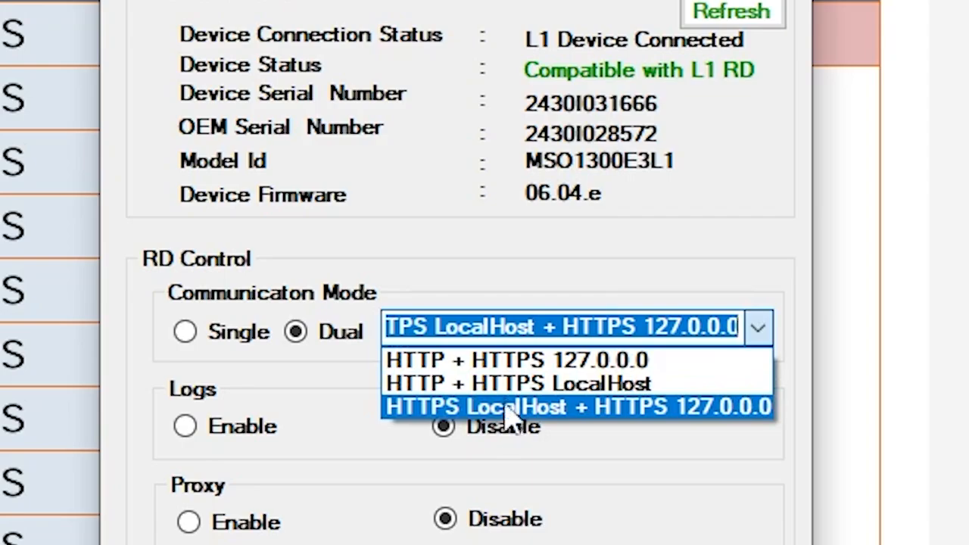
left_click(528, 361)
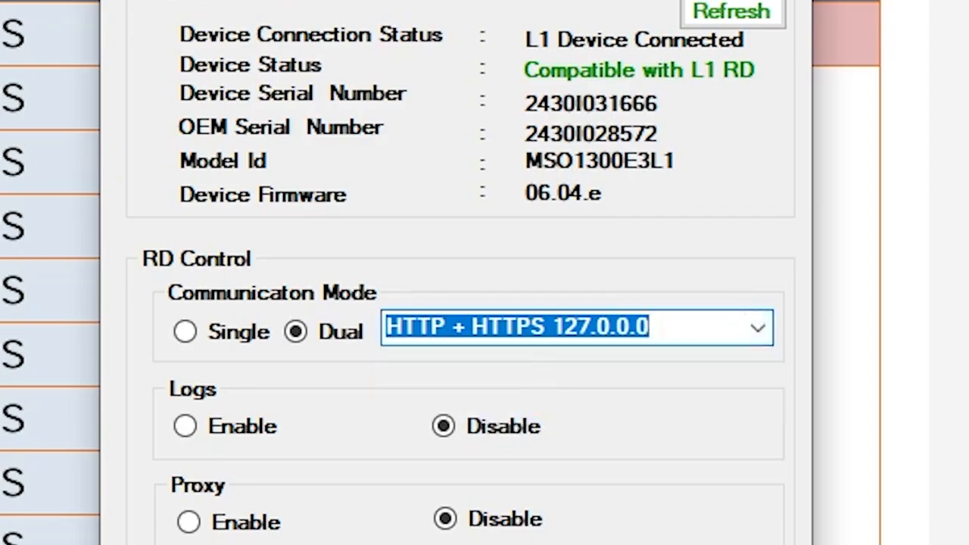
left_click(818, 385)
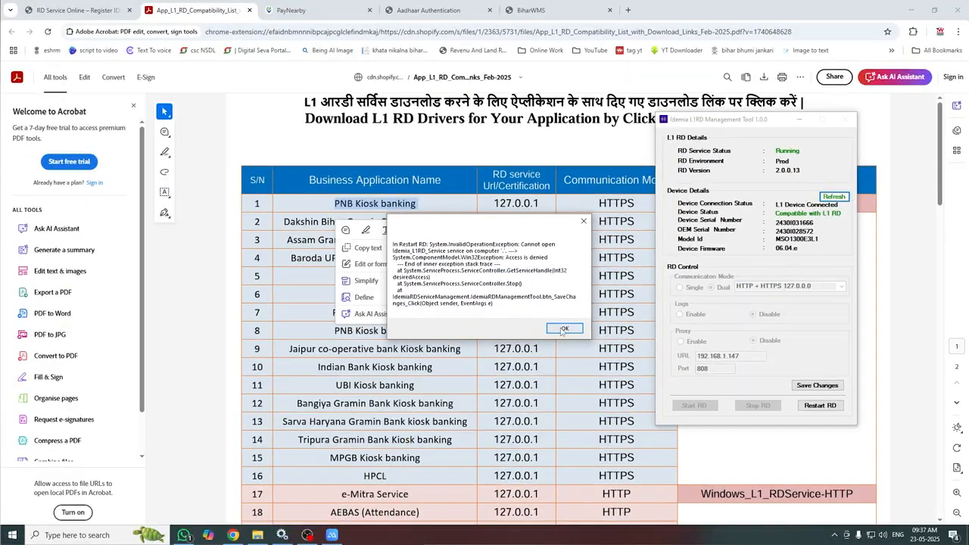
left_click(564, 329)
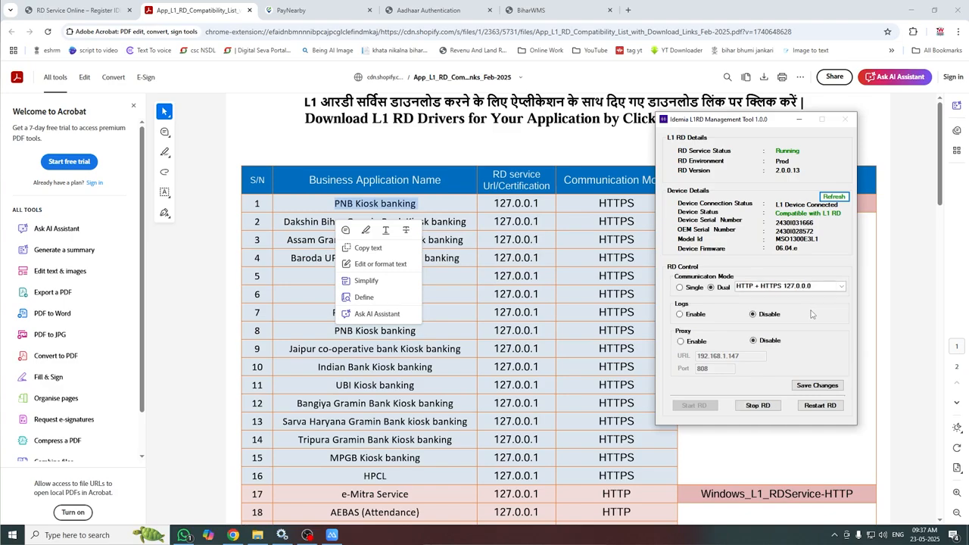
Switch the communication mode to Single with HTTP and save the changes.
left_click(842, 286)
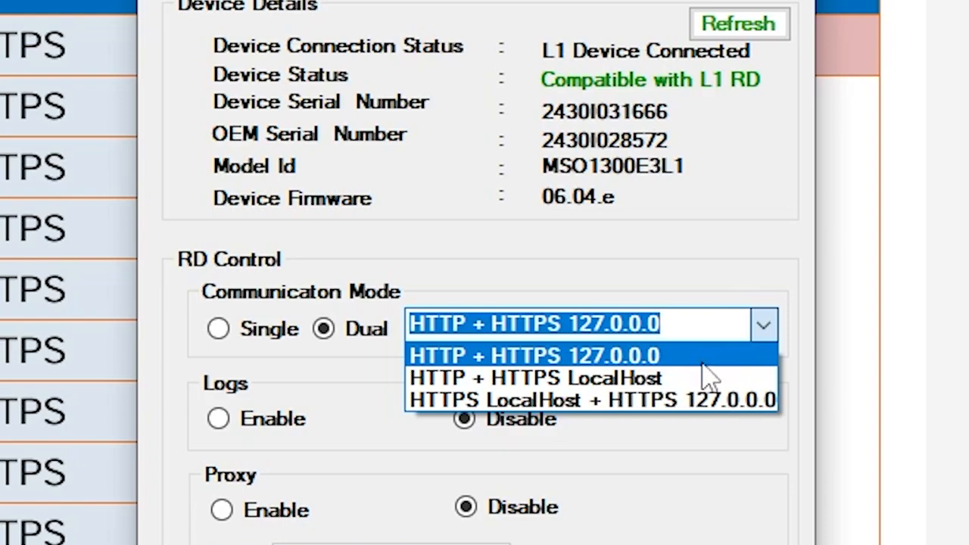
left_click(225, 336)
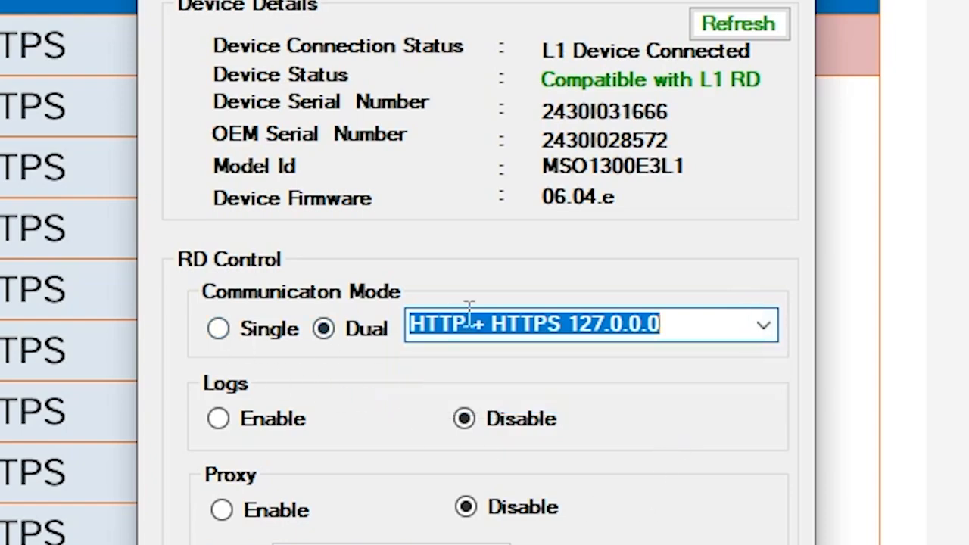
left_click(227, 333)
left_click(766, 328)
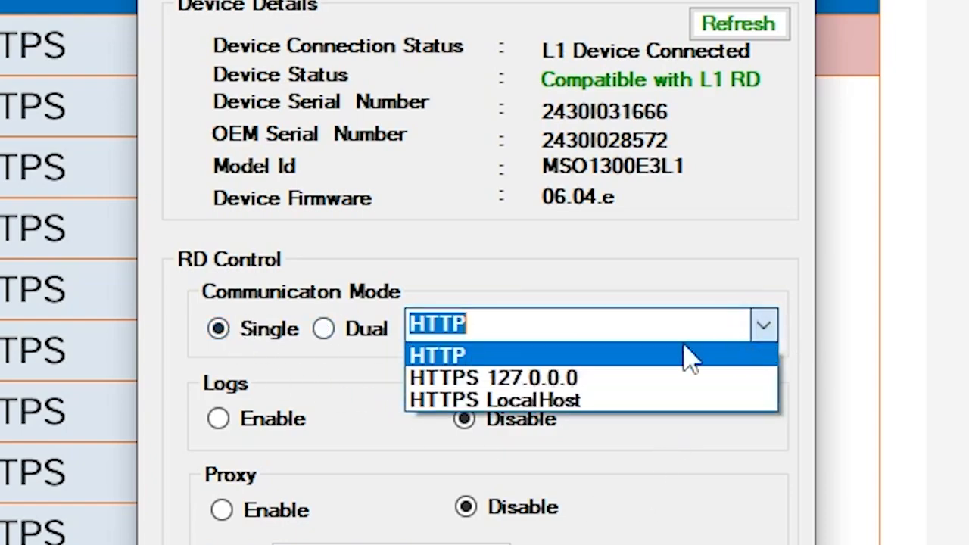
left_click(556, 357)
left_click(788, 439)
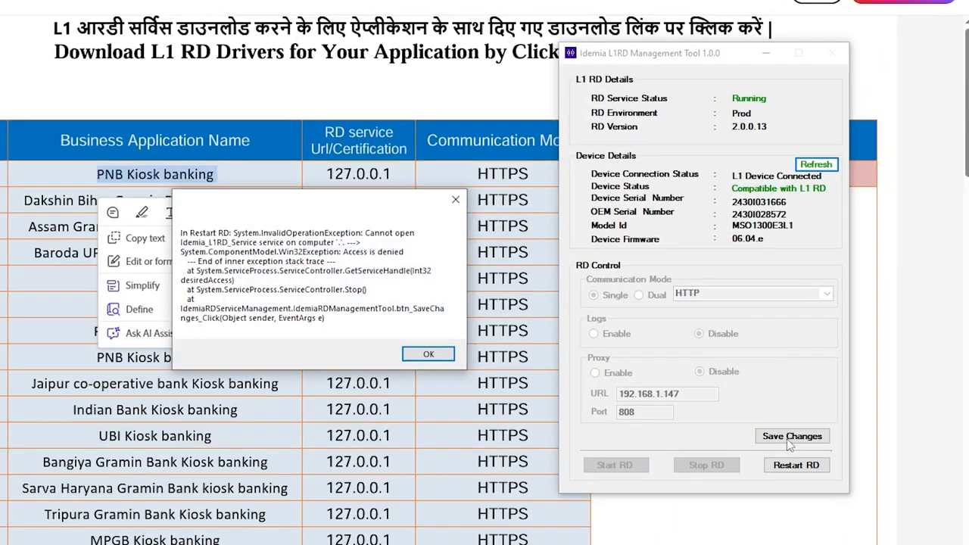
left_click(429, 354)
left_click(704, 501)
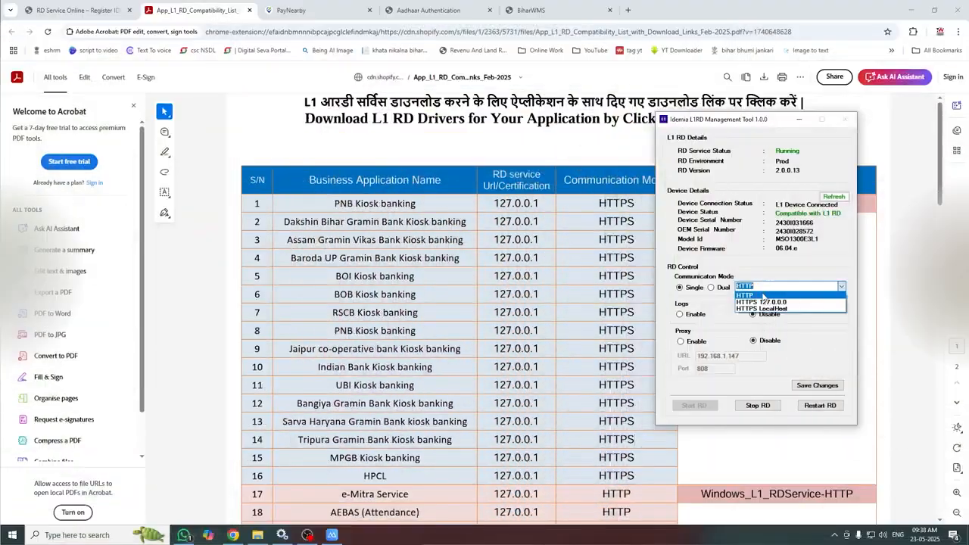
left_click(764, 297)
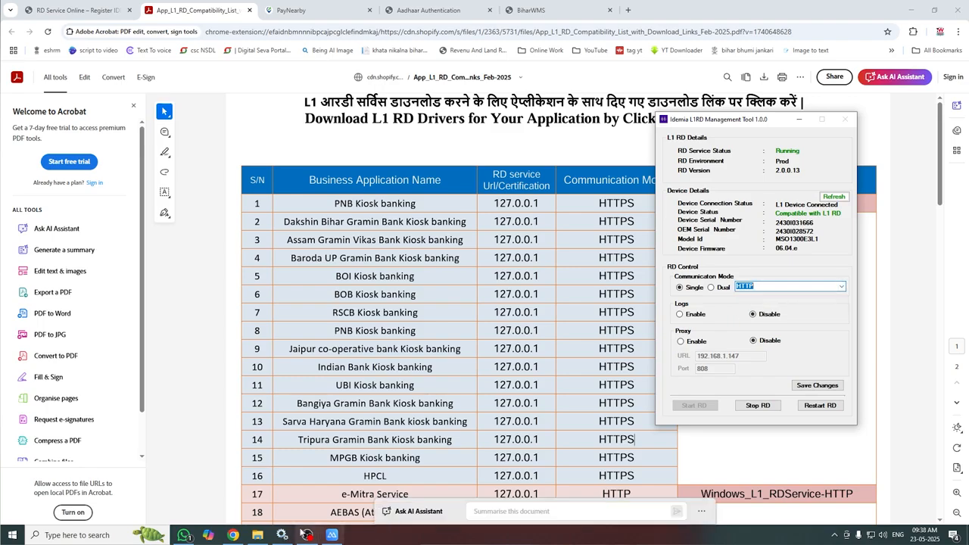
Open the rd_configuration XML file from the IdemiaL1RdService\RDService folder on drive C.
left_click(257, 534)
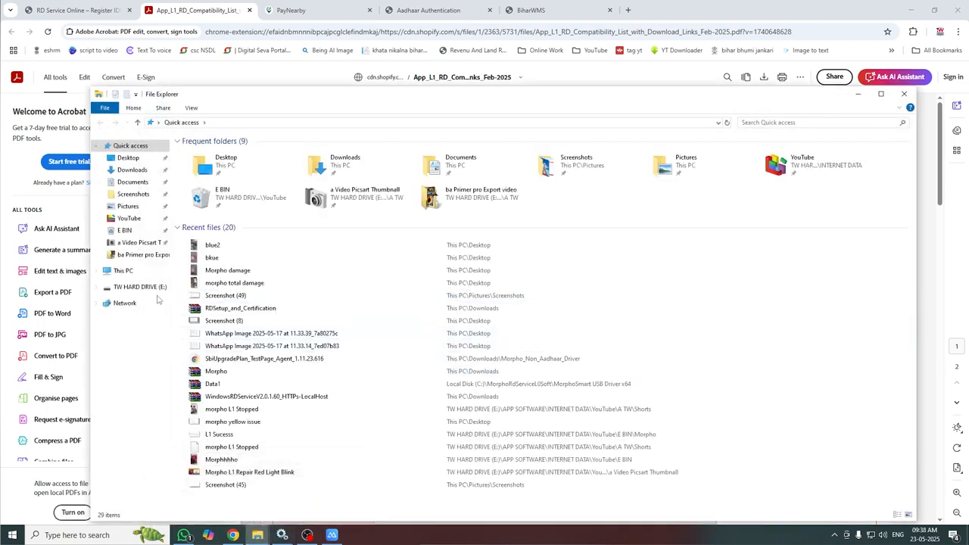
left_click(123, 270)
double_click(271, 240)
left_click(218, 190)
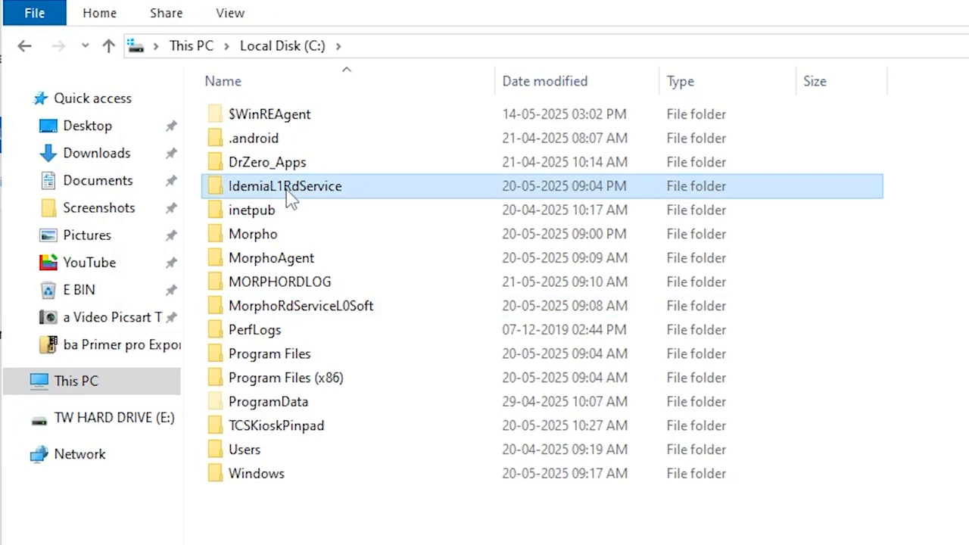
double_click(291, 189)
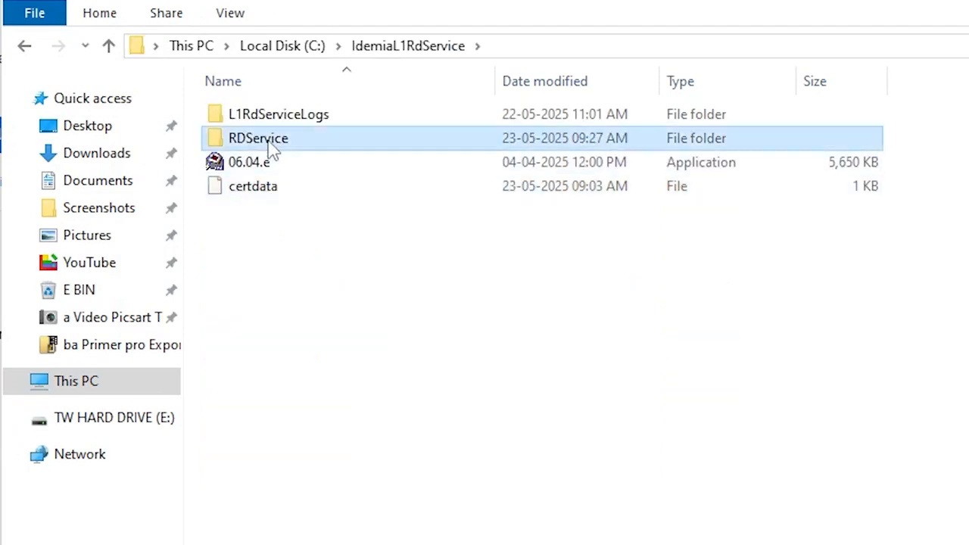
double_click(269, 141)
scroll(658, 500, "down", 3)
scroll(658, 500, "down", 3)
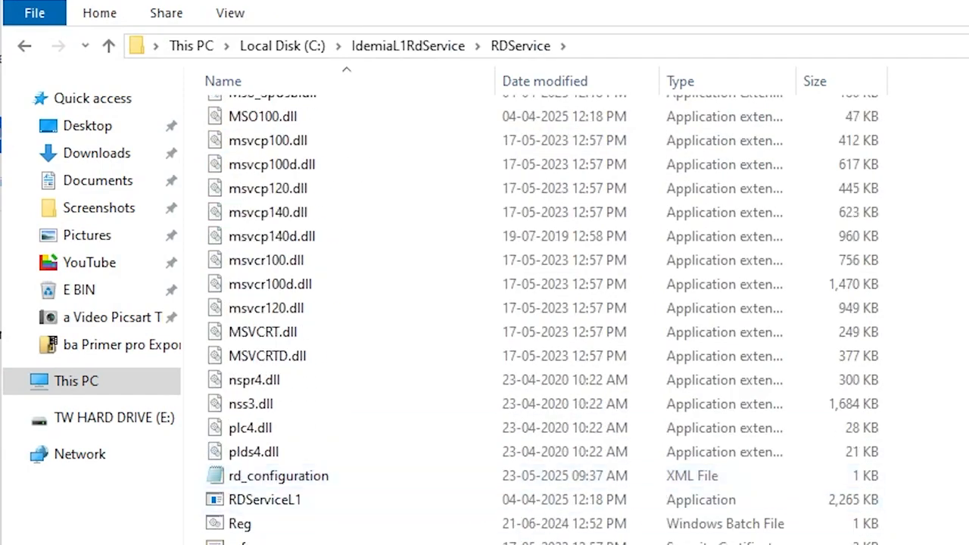
double_click(310, 482)
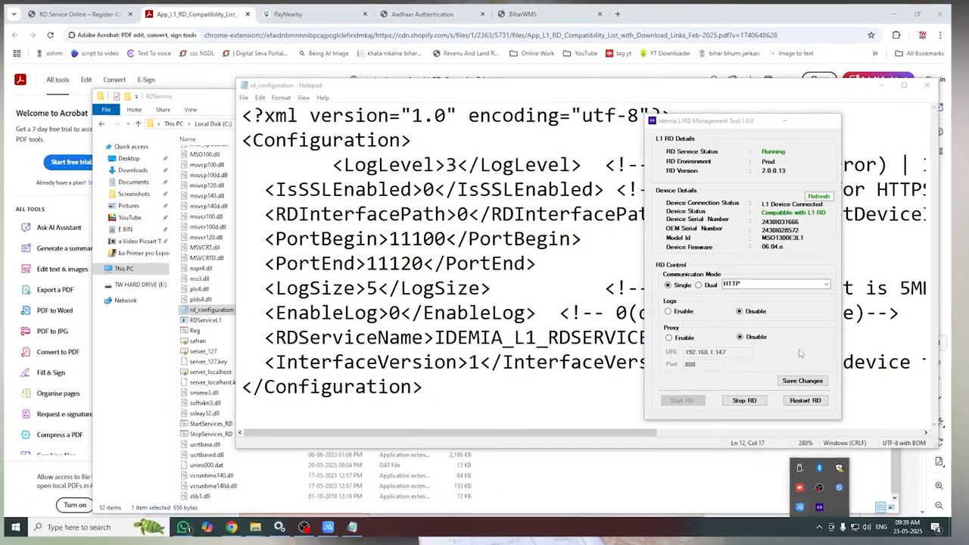
Set the Single communication option in the management tool to HTTPS LocalHost and save the changes.
left_click(827, 284)
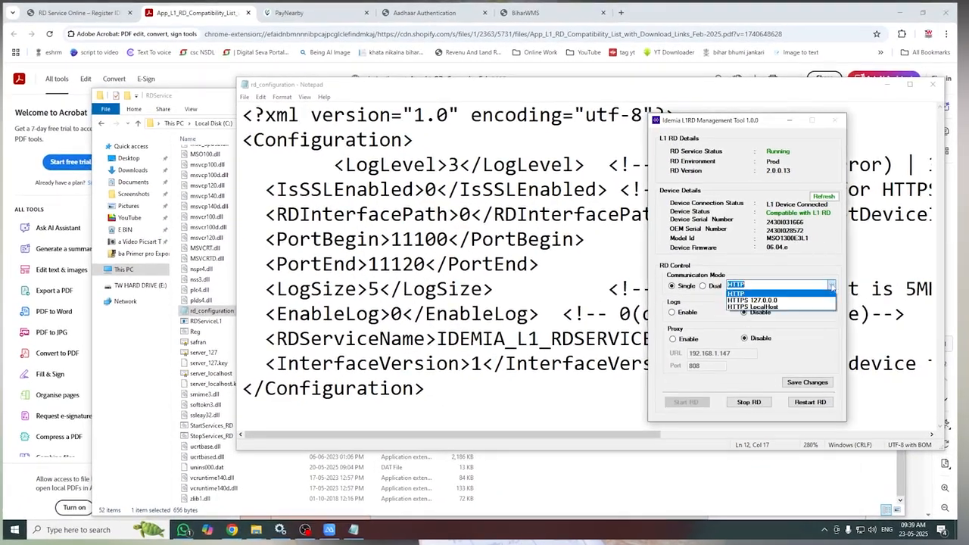
left_click(765, 299)
left_click(808, 383)
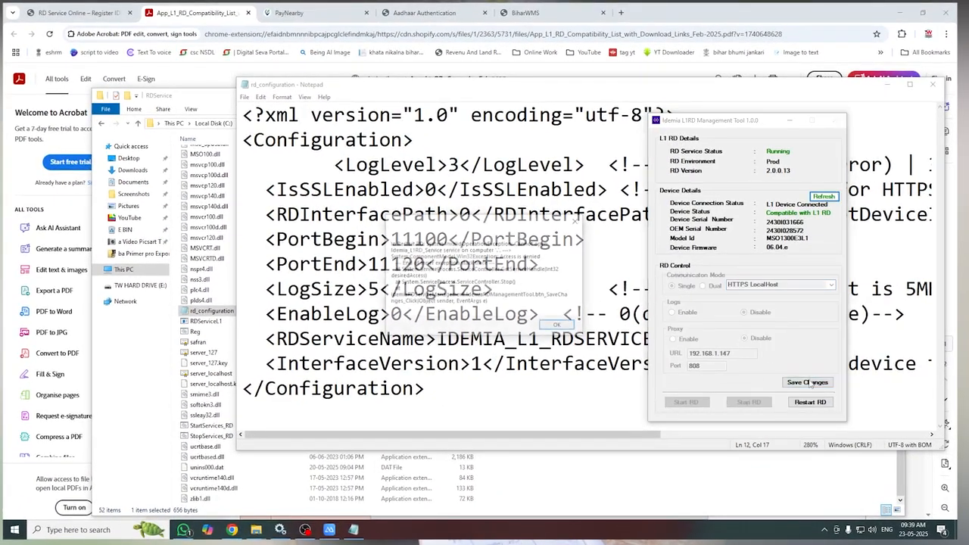
Reopen the rd_configuration file and check the IsSSLEnabled value written for HTTPS LocalHost.
left_click(933, 86)
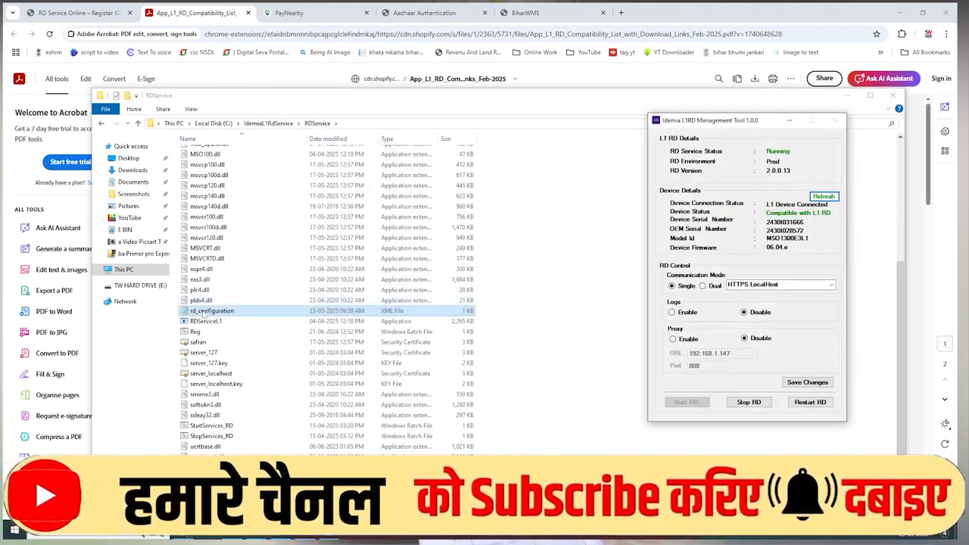
double_click(212, 311)
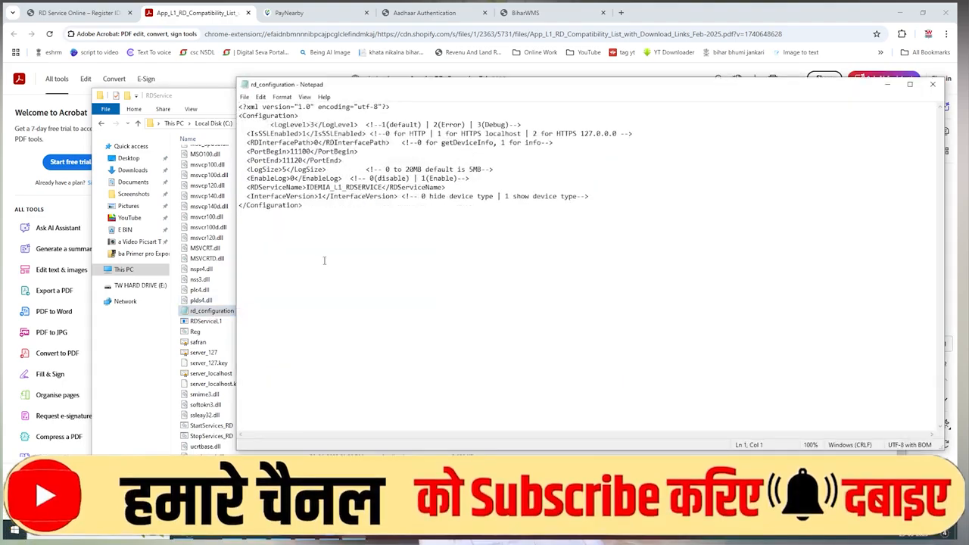
scroll(323, 259, "up", 16, "ctrl")
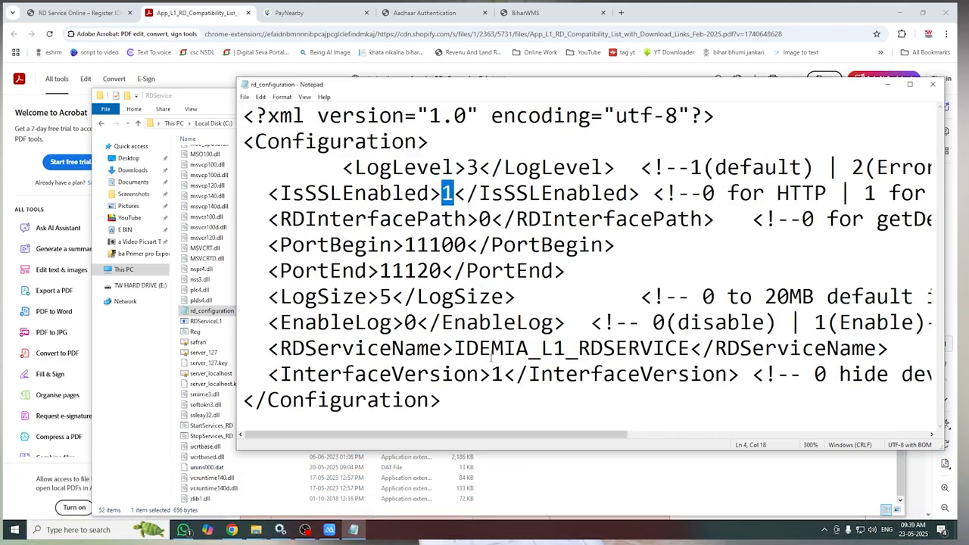
left_click(933, 84)
Set the Single communication option to HTTPS 127.0.0.0 and save the changes.
left_click(832, 286)
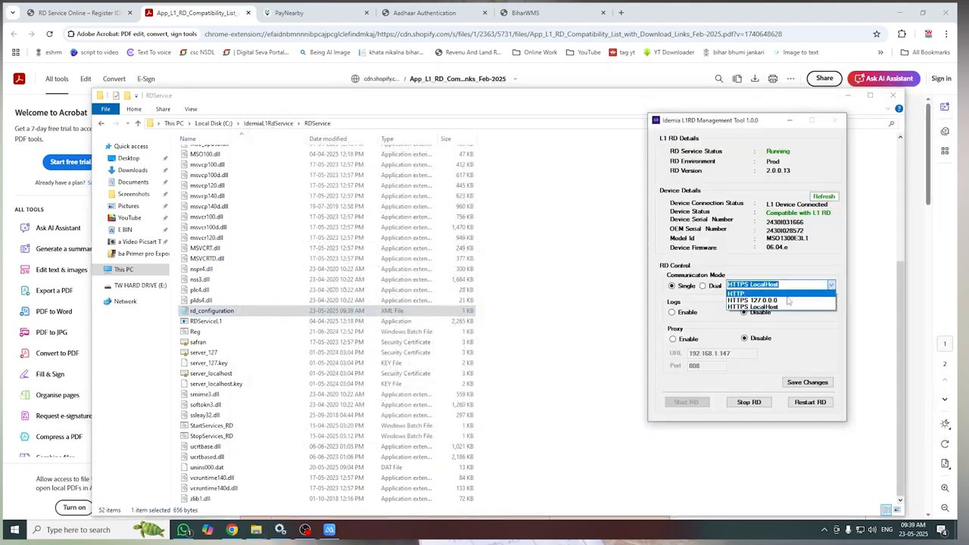
left_click(771, 302)
left_click(807, 383)
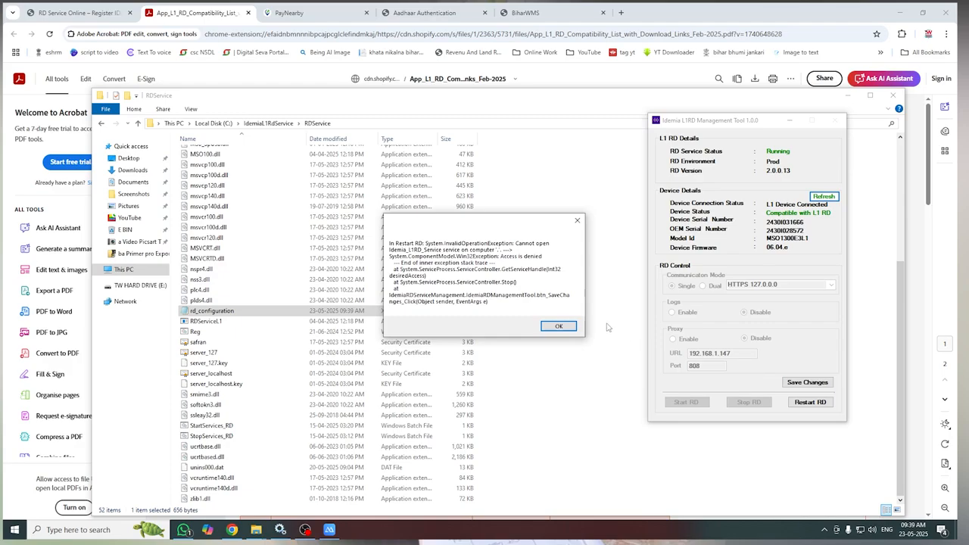
left_click(557, 327)
Check the IsSSLEnabled value written for HTTPS 127.0.0.0 in the rd_configuration file and close it.
double_click(215, 311)
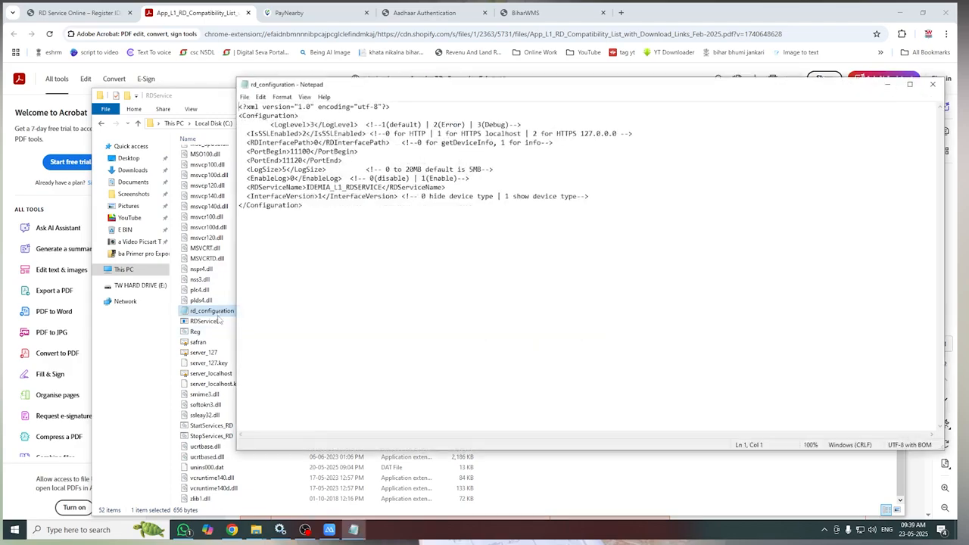
scroll(300, 218, "up", 20, "ctrl")
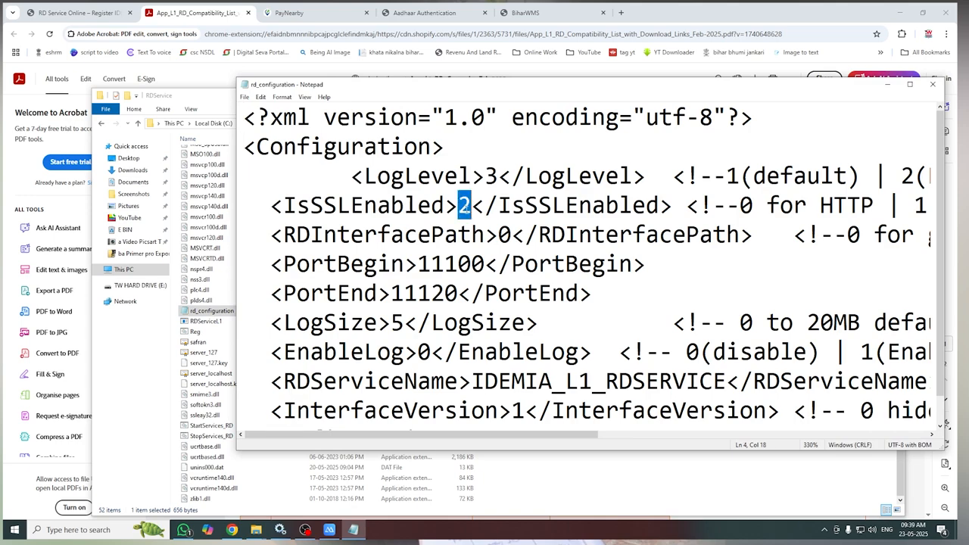
left_click(933, 85)
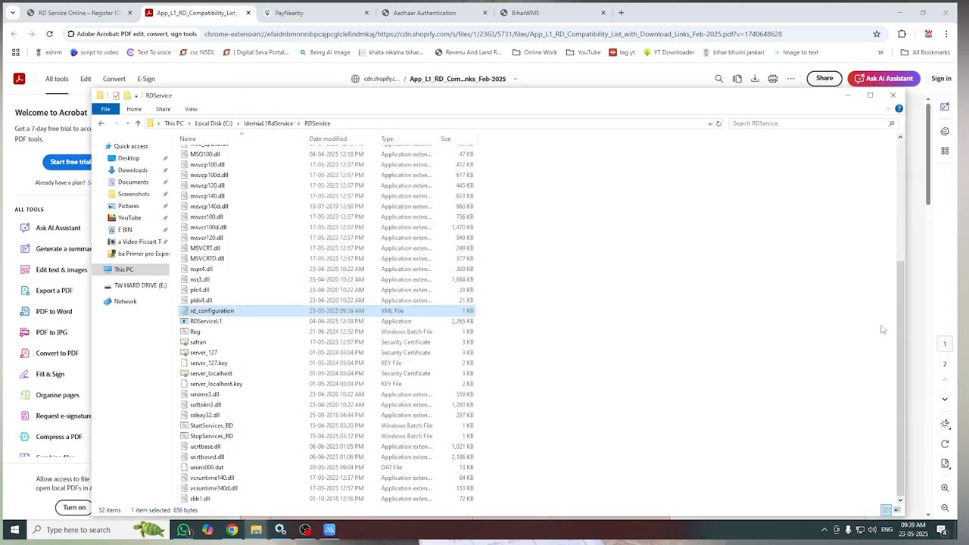
Bring back the management tool, switch the communication mode to Dual with HTTP + HTTPS 127.0.0.0 and save the changes.
left_click(825, 530)
left_click(824, 510)
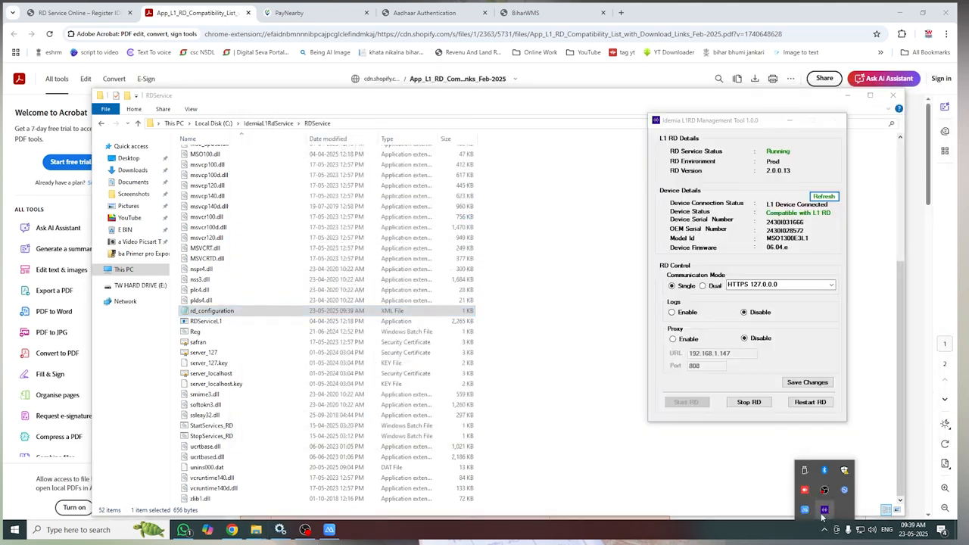
left_click(711, 288)
left_click(831, 285)
left_click(781, 299)
left_click(805, 384)
left_click(559, 327)
Check the IsSSLEnabled value written for the Dual mode HTTP + HTTPS 127.0.0.0 in the rd_configuration file.
double_click(263, 312)
scroll(331, 303, "up", 14)
scroll(441, 216, "up", 9)
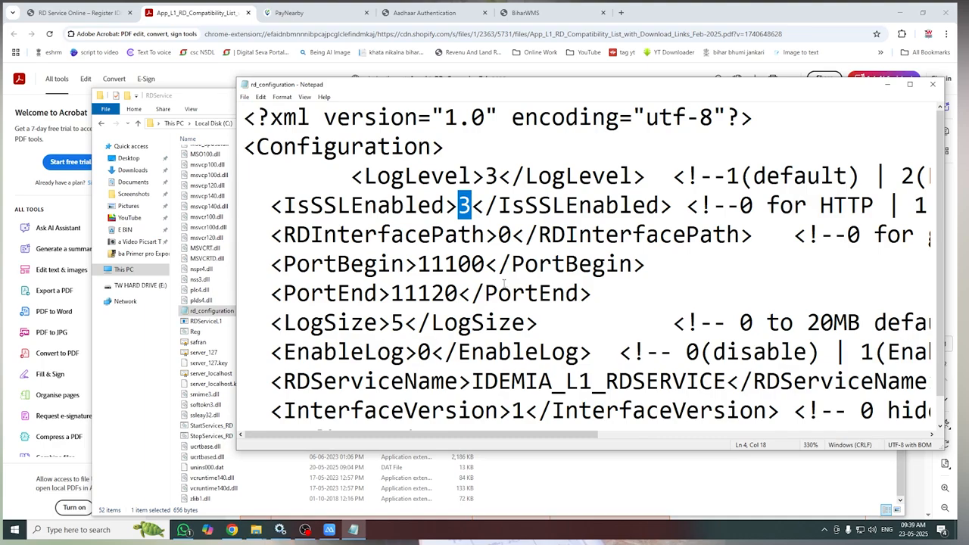
left_click(931, 90)
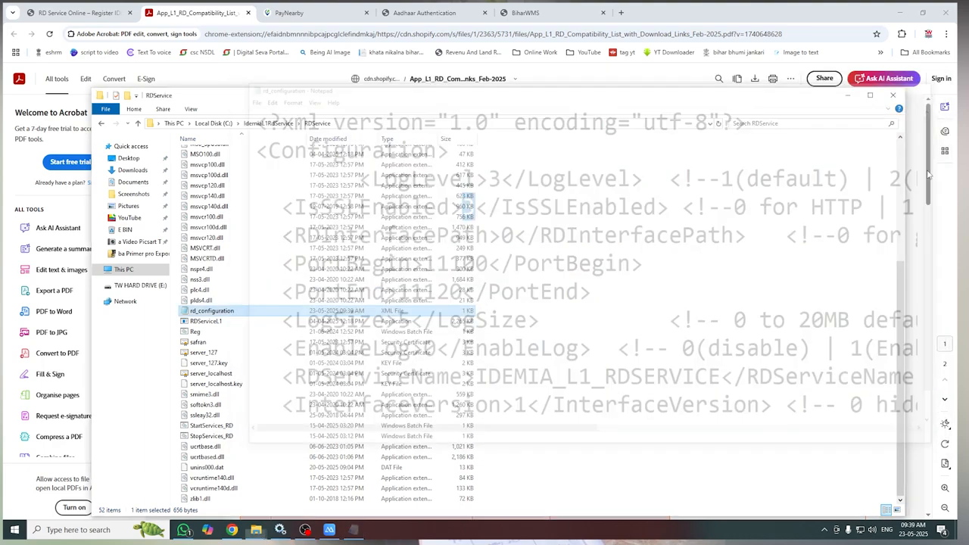
Set the Dual communication option in the management tool to HTTP + HTTPS LocalHost and save the changes.
left_click(824, 529)
left_click(825, 509)
left_click(833, 286)
left_click(808, 383)
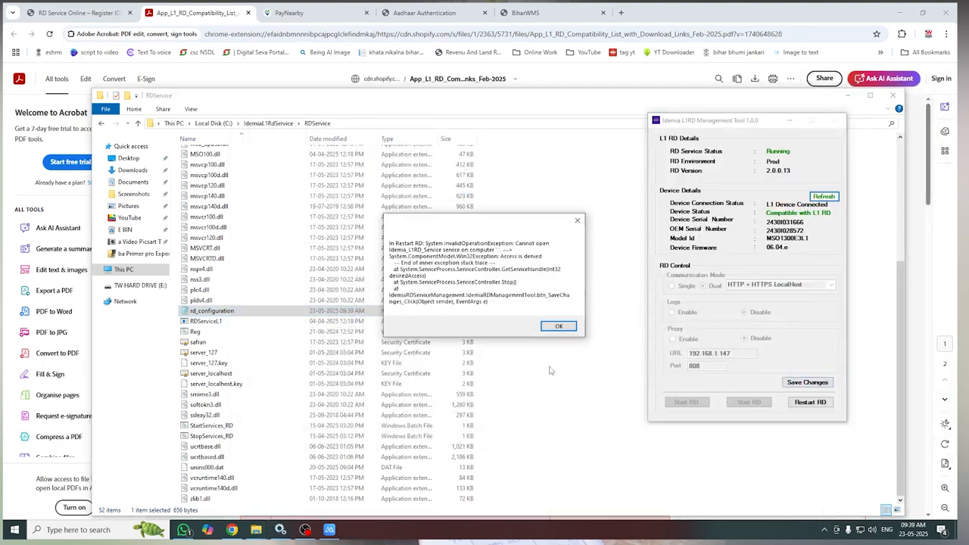
left_click(559, 327)
Check the IsSSLEnabled value written for the Dual mode HTTP + HTTPS LocalHost in the rd_configuration file.
double_click(244, 311)
scroll(258, 280, "up", 19)
scroll(268, 244, "up", 4)
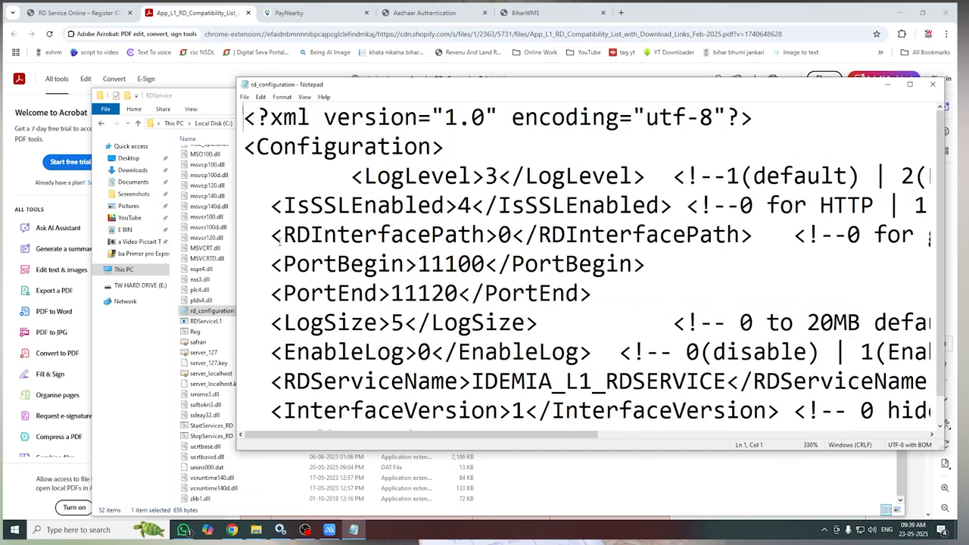
Return to the management tool, set the Dual communication option to HTTPS LocalHost + HTTPS 127.0.0.0 and save the changes.
left_click(825, 529)
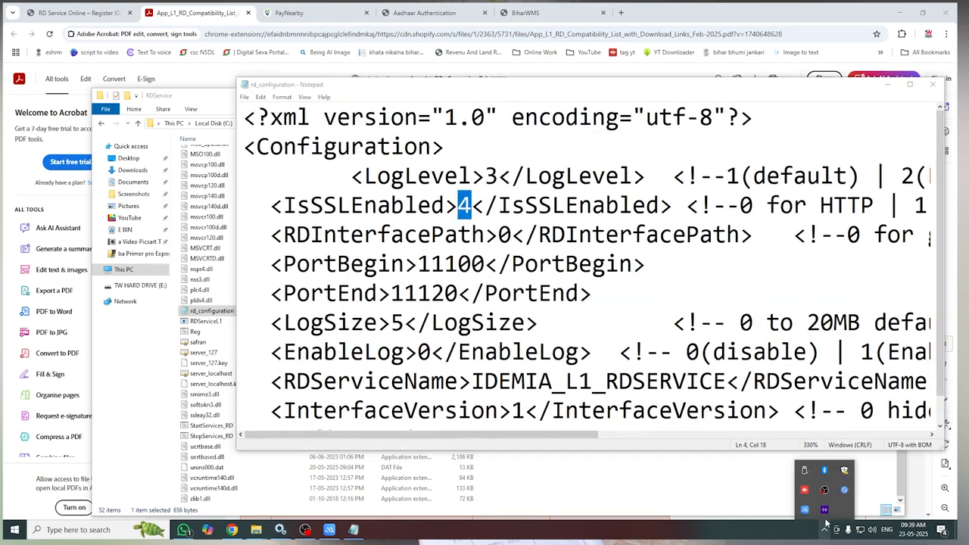
left_click(825, 510)
left_click(831, 285)
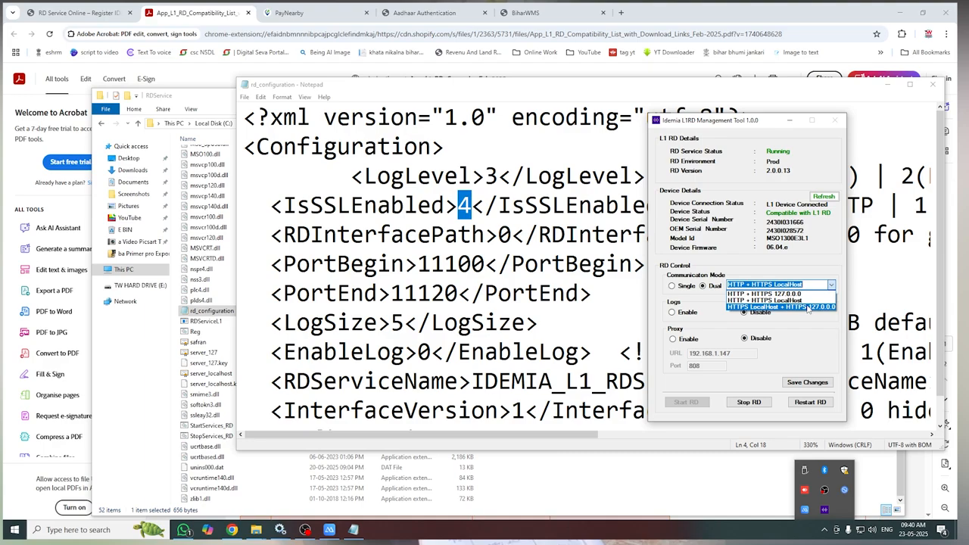
left_click(780, 307)
left_click(808, 382)
left_click(558, 326)
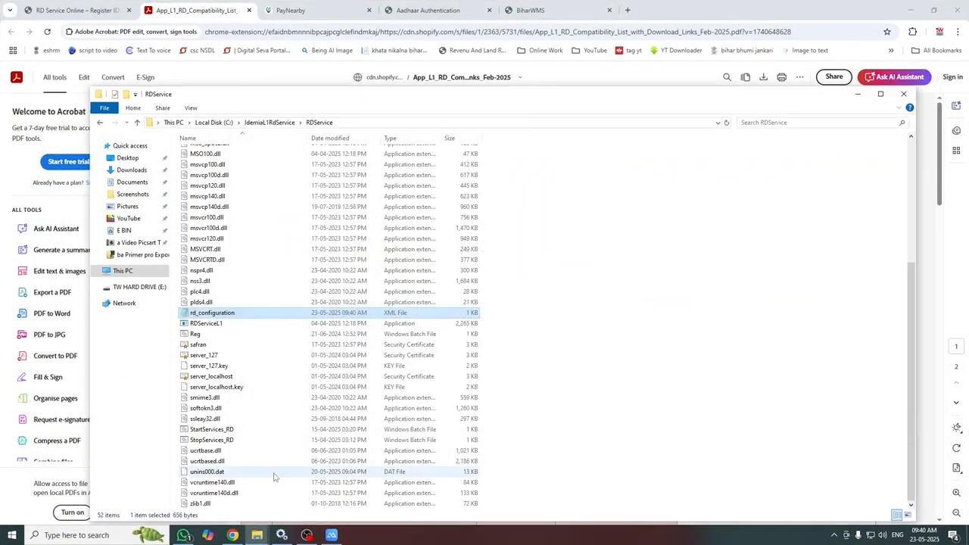
Open Windows Services, find the Idemia L1 RD Service and restart it.
left_click(280, 535)
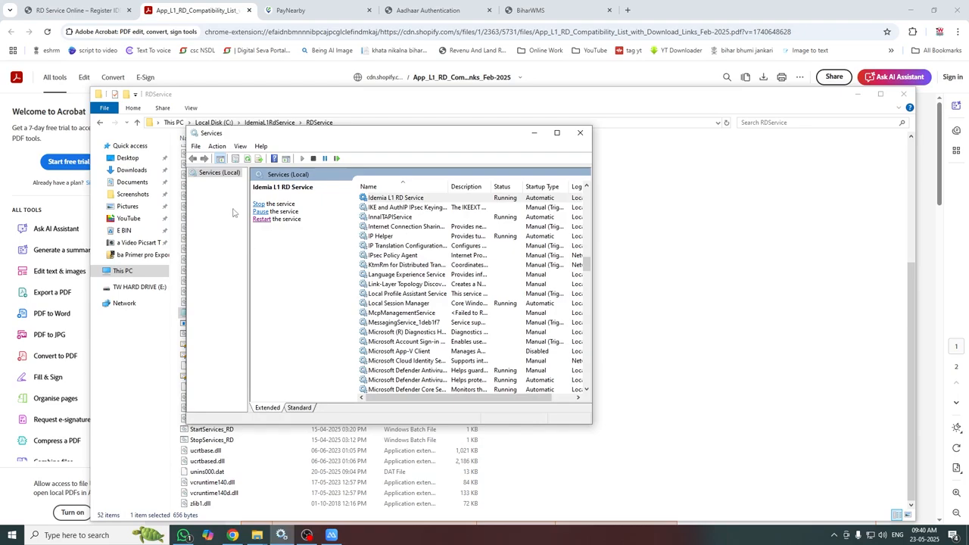
left_click(81, 536)
type("serv")
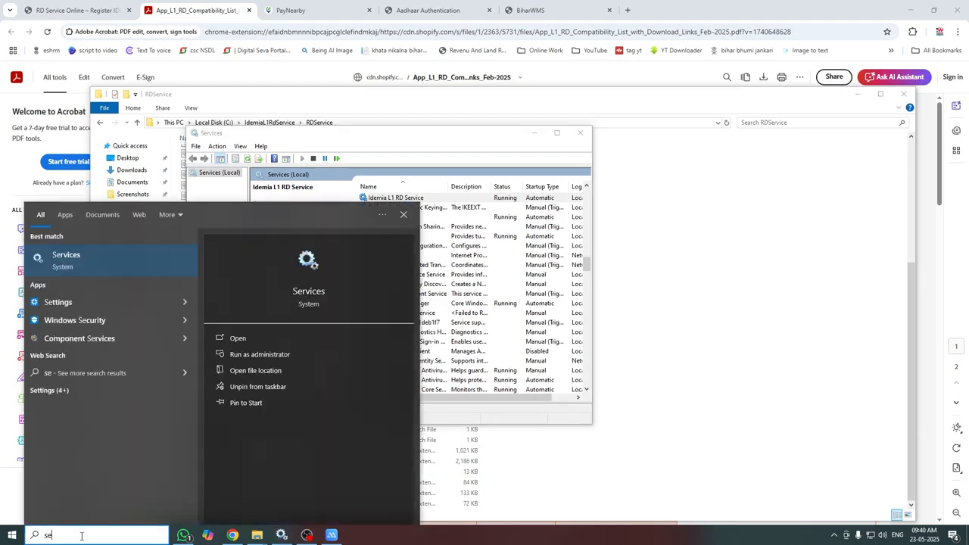
left_click(69, 271)
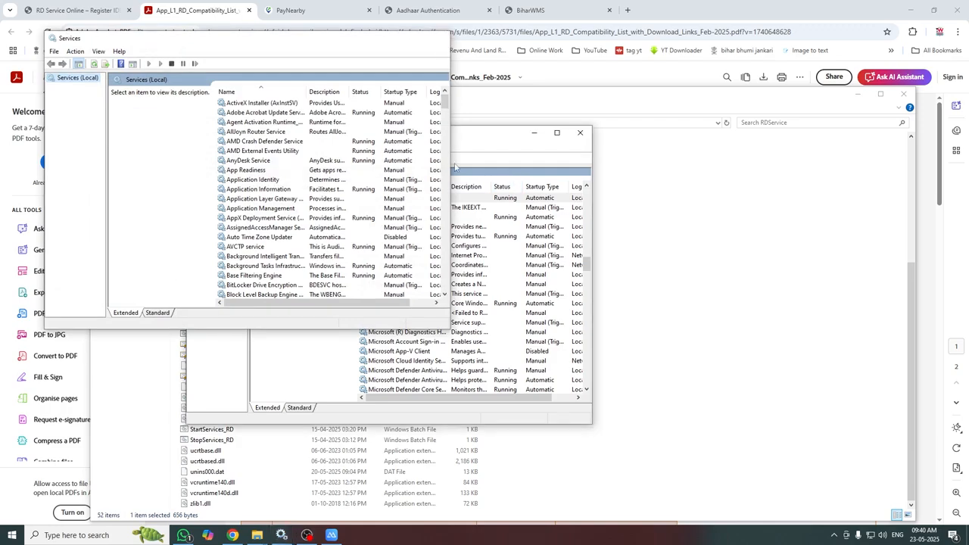
left_click(438, 37)
key("o")
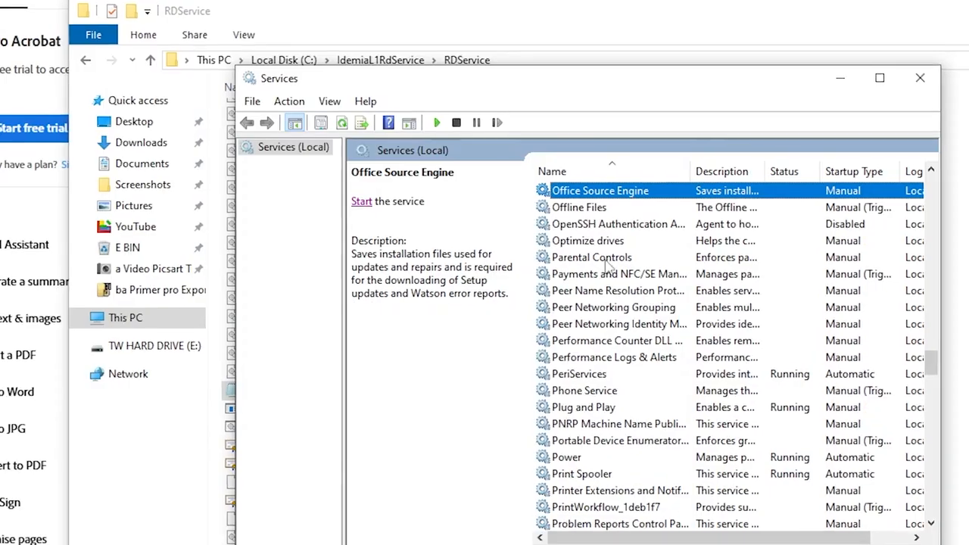
key("i")
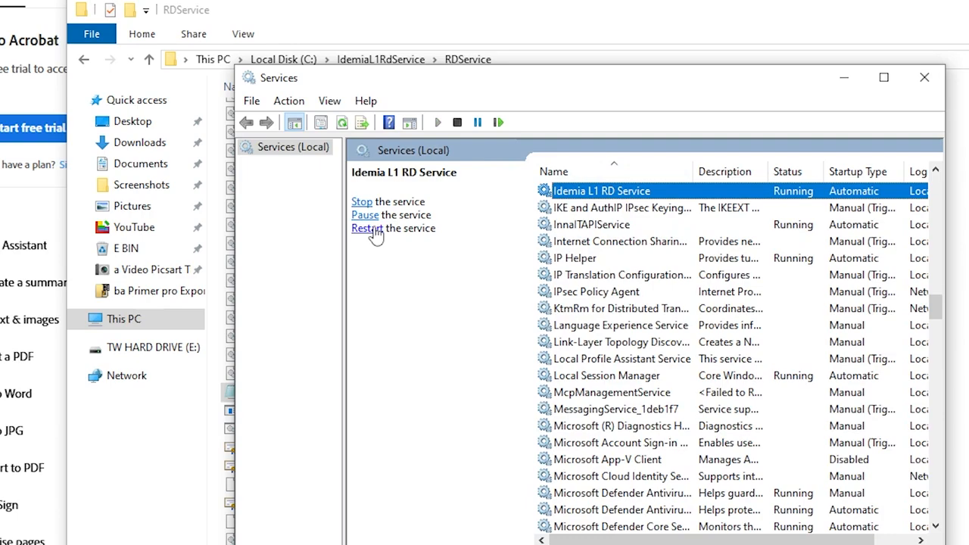
left_click(368, 229)
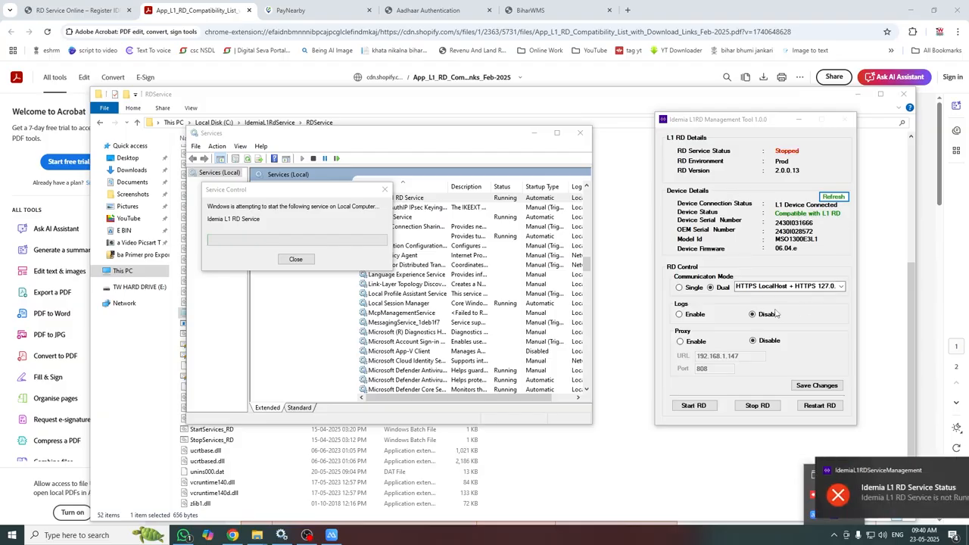
Save the Dual communication setting again in the management tool and dismiss the messages.
left_click(815, 388)
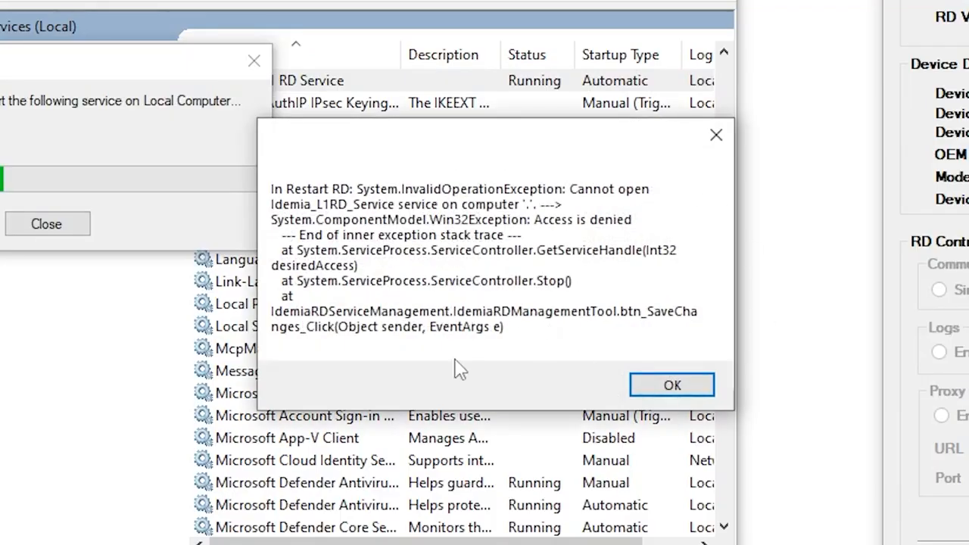
left_click(673, 386)
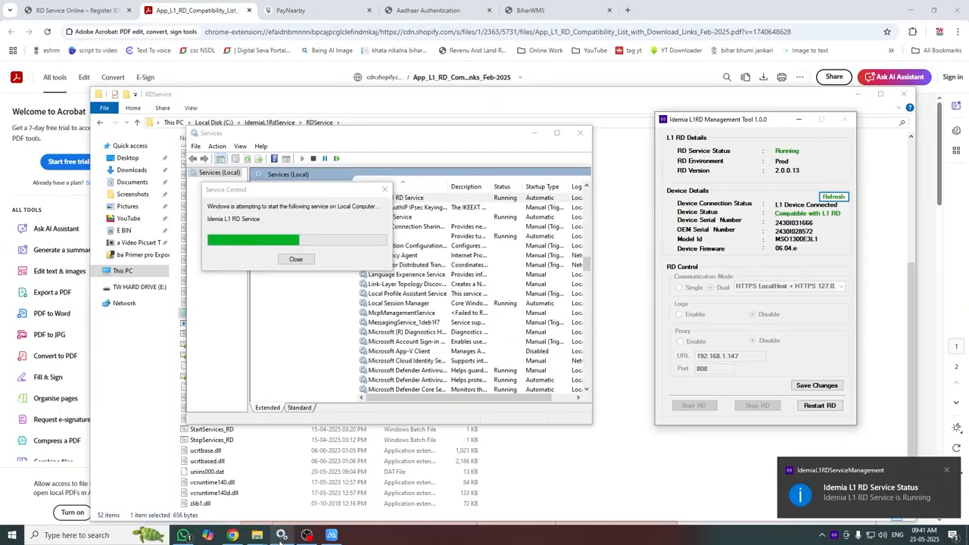
right_click(282, 534)
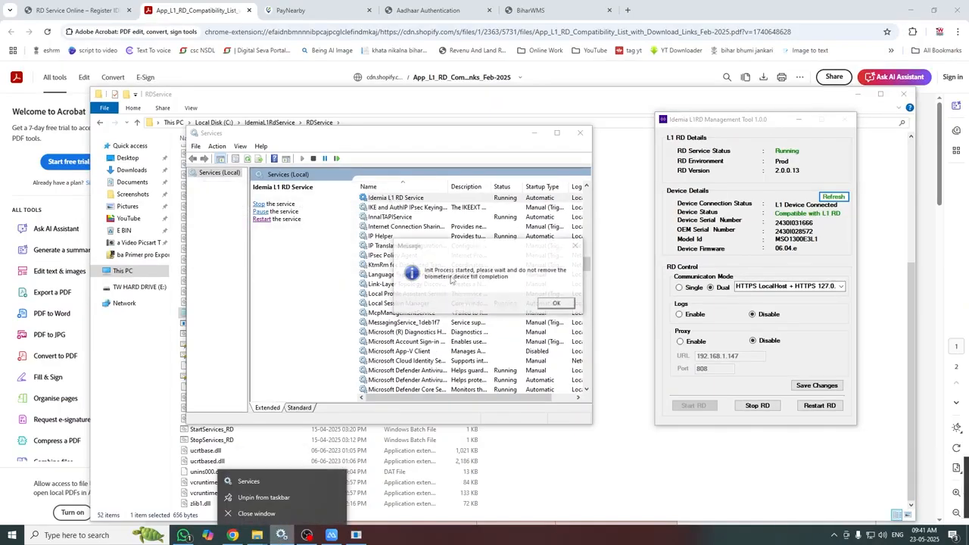
left_click(564, 305)
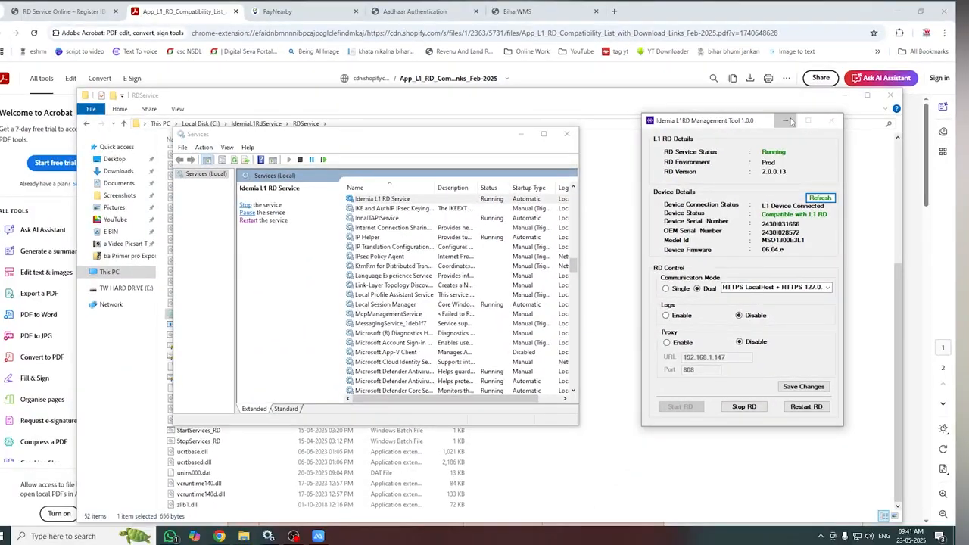
End the IdemiaL1RDServiceManagement process through Task Manager.
left_click(787, 120)
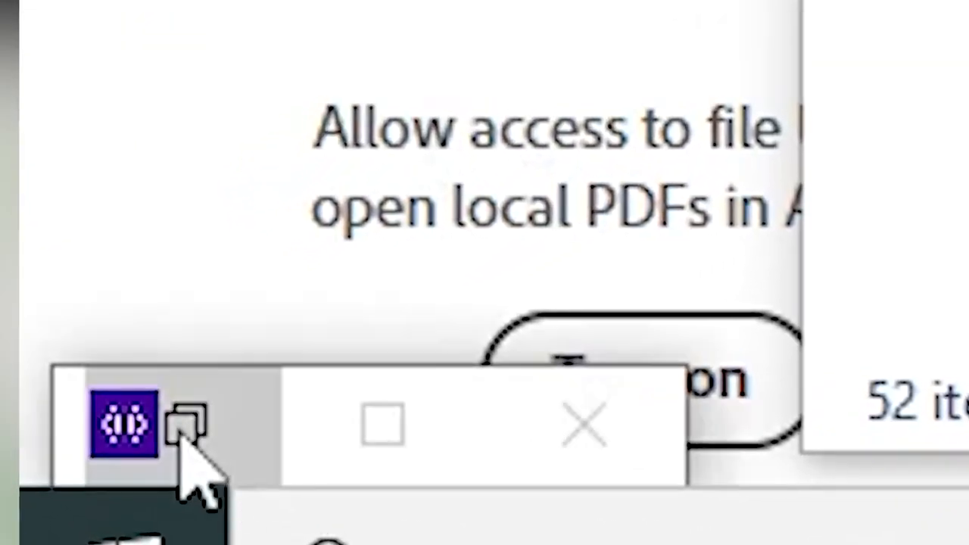
left_click(183, 438)
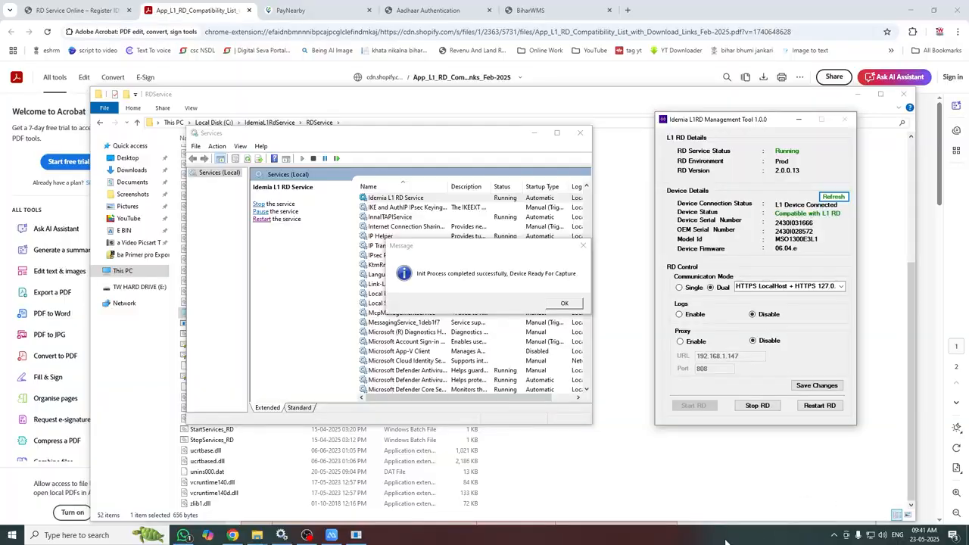
right_click(725, 543)
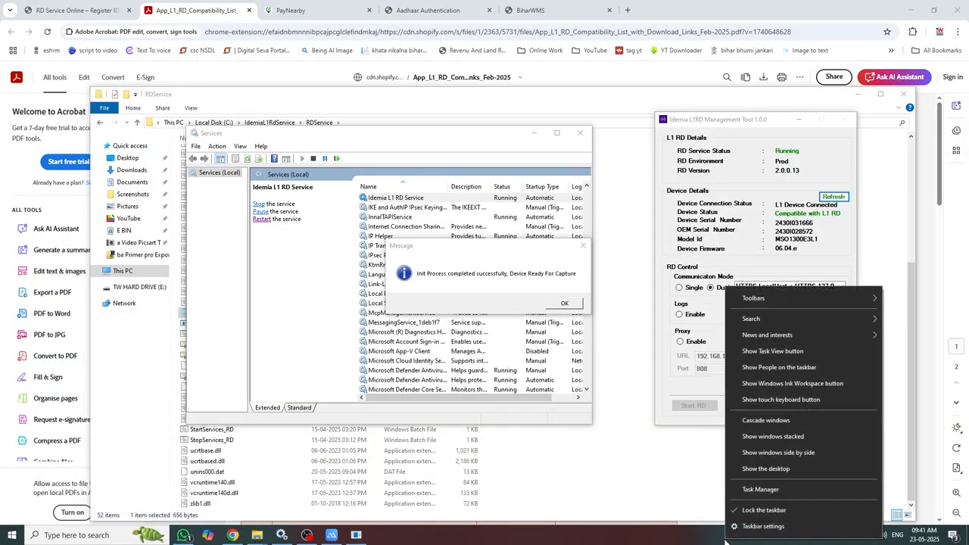
left_click(761, 490)
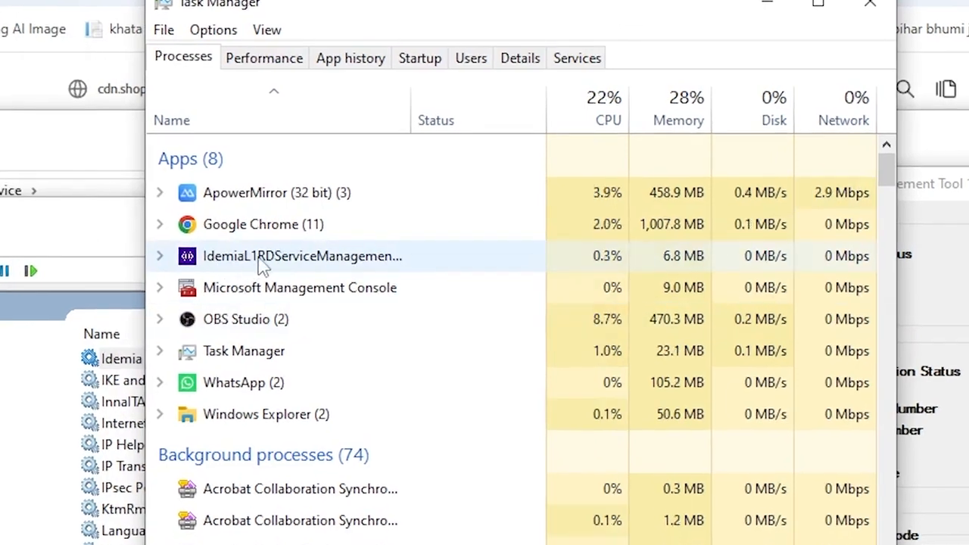
left_click(265, 265)
right_click(267, 257)
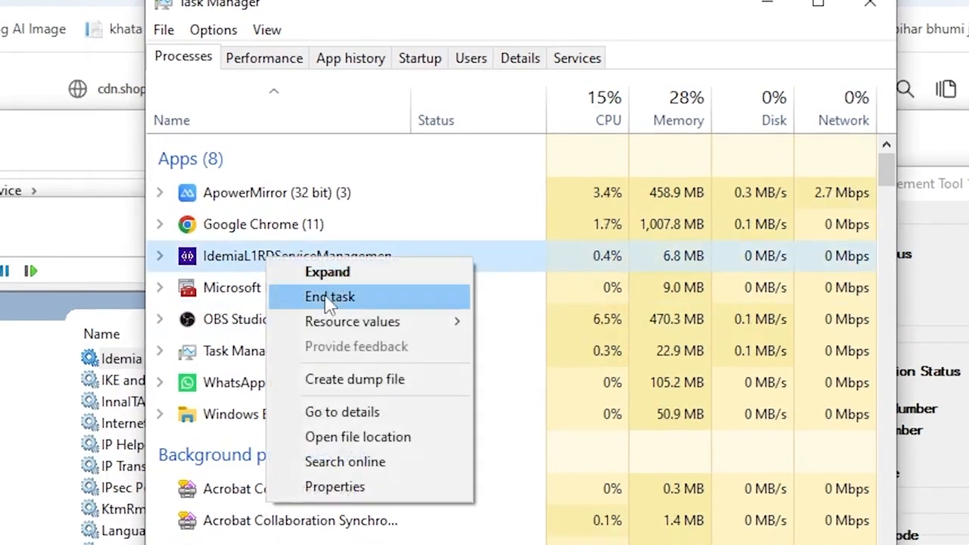
left_click(272, 296)
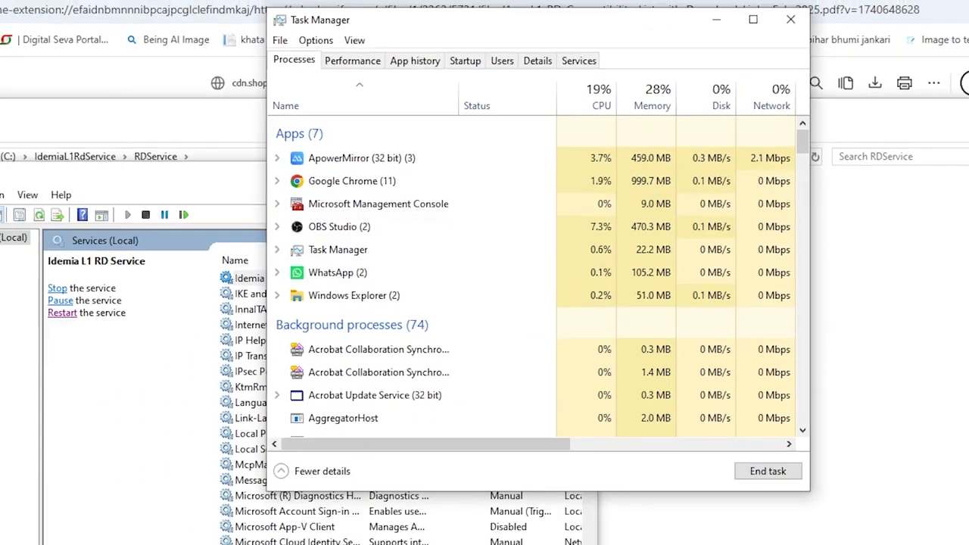
left_click(837, 536)
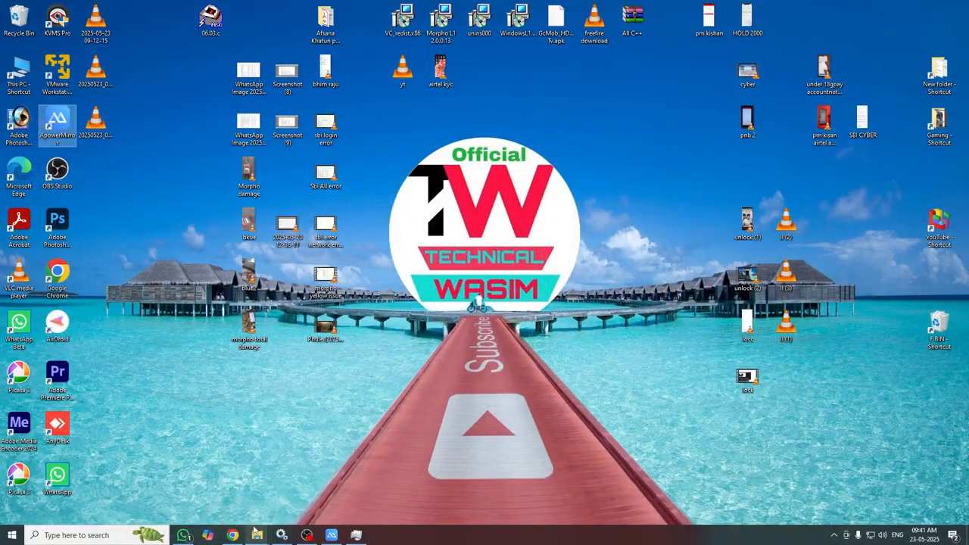
Launch IdemiaL1RDServiceManagement from the IdemiaL1RdService\RDService\L1RD_Management_Tool folder on Local Disk (C:).
left_click(256, 533)
double_click(271, 231)
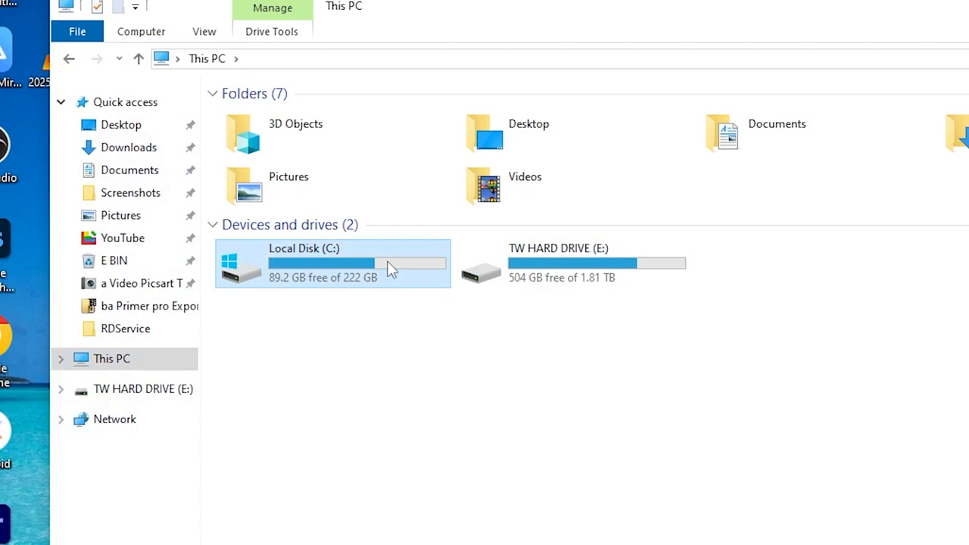
left_click(270, 231)
double_click(292, 175)
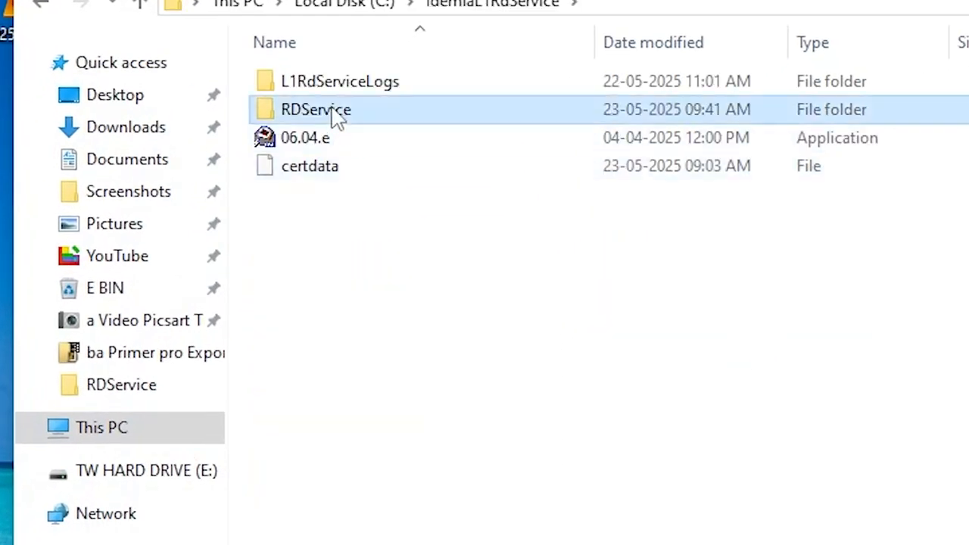
double_click(336, 117)
left_click(350, 90)
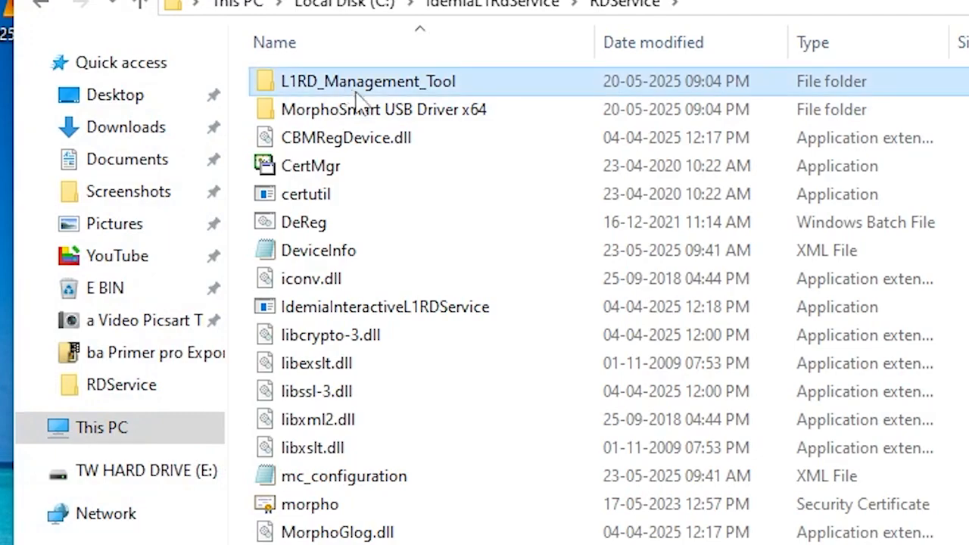
double_click(374, 91)
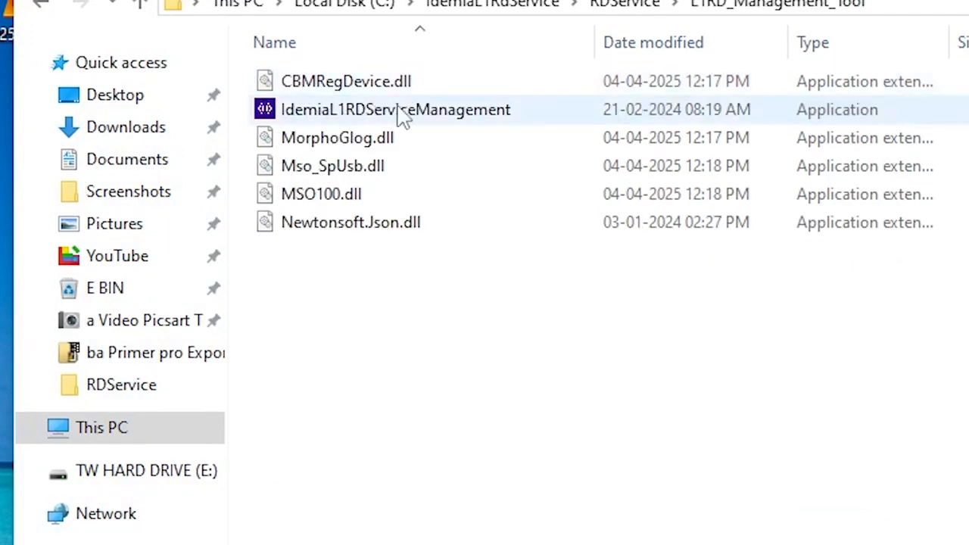
left_click(375, 111)
double_click(376, 111)
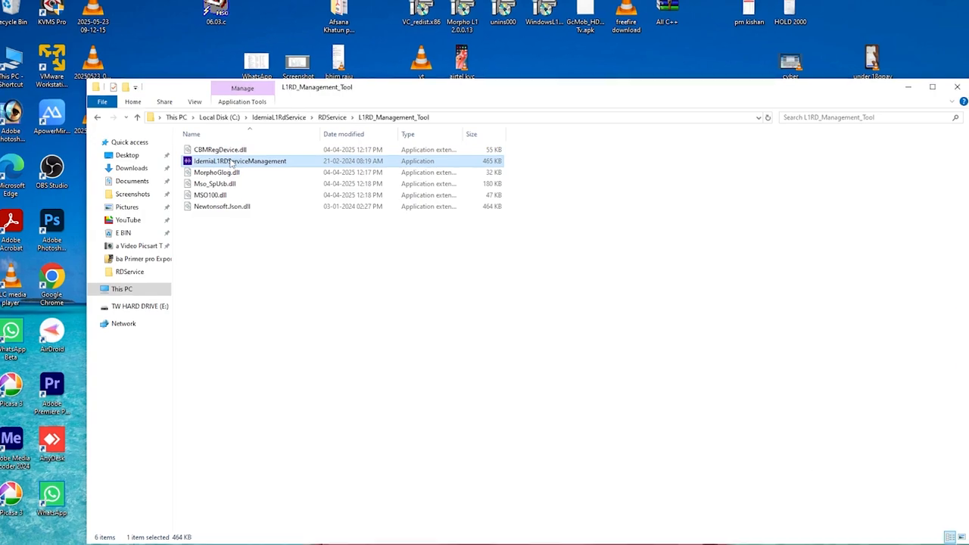
Save Single HTTP as the communication mode in the management tool and restart the Idemia L1 RD Service in Windows Services.
left_click(834, 536)
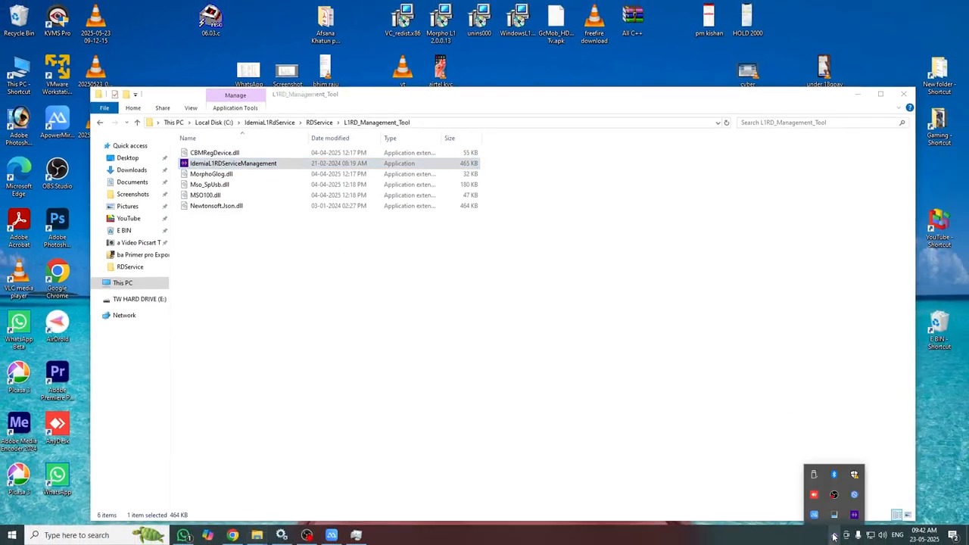
left_click(853, 516)
left_click_drag(483, 115, 783, 146)
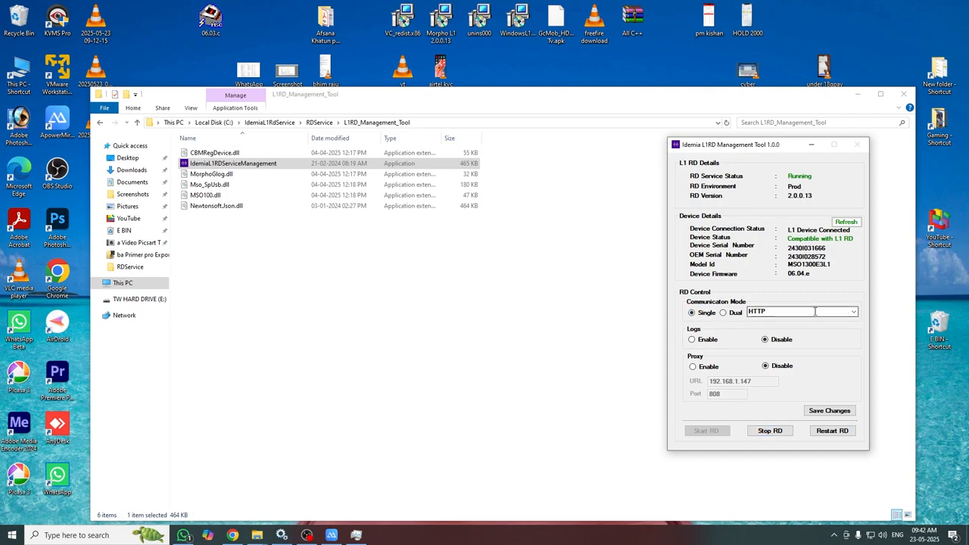
left_click(829, 410)
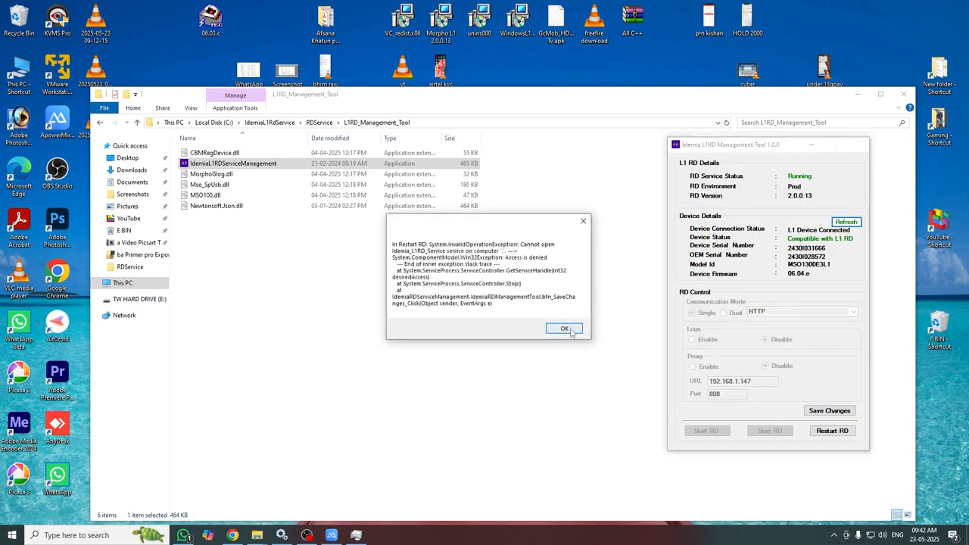
left_click(564, 329)
left_click(281, 536)
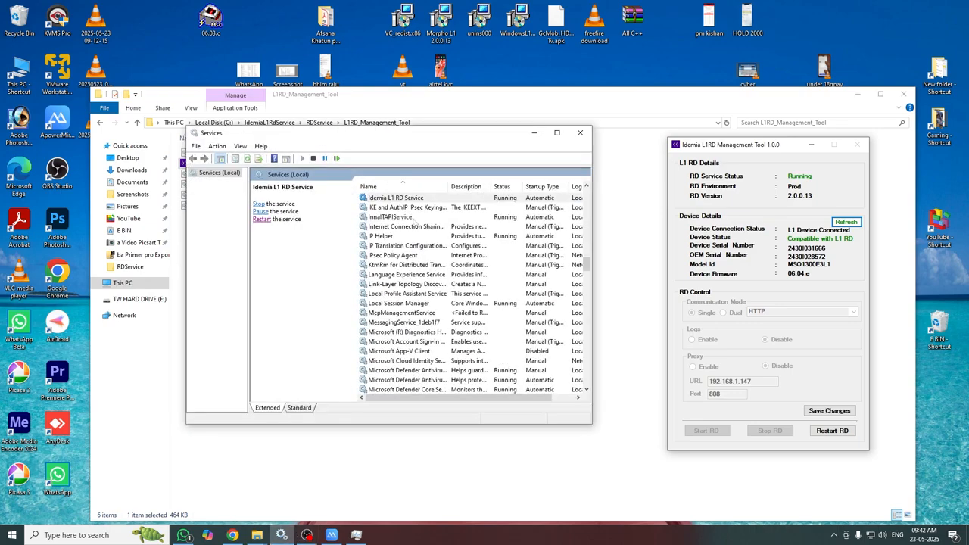
left_click(262, 219)
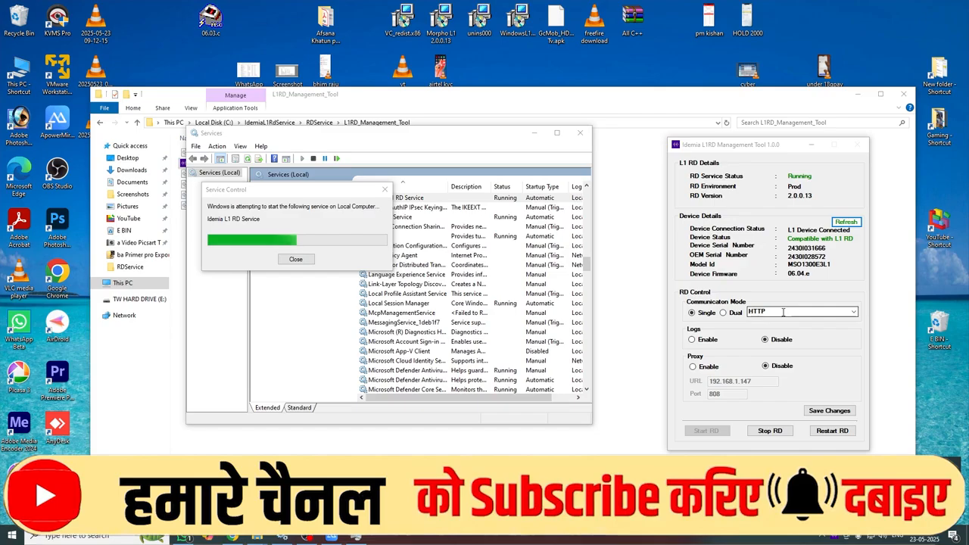
Switch to the L1 RD compatibility list in Chrome and check the communication mode and driver listed for PayNearby.
left_click(231, 537)
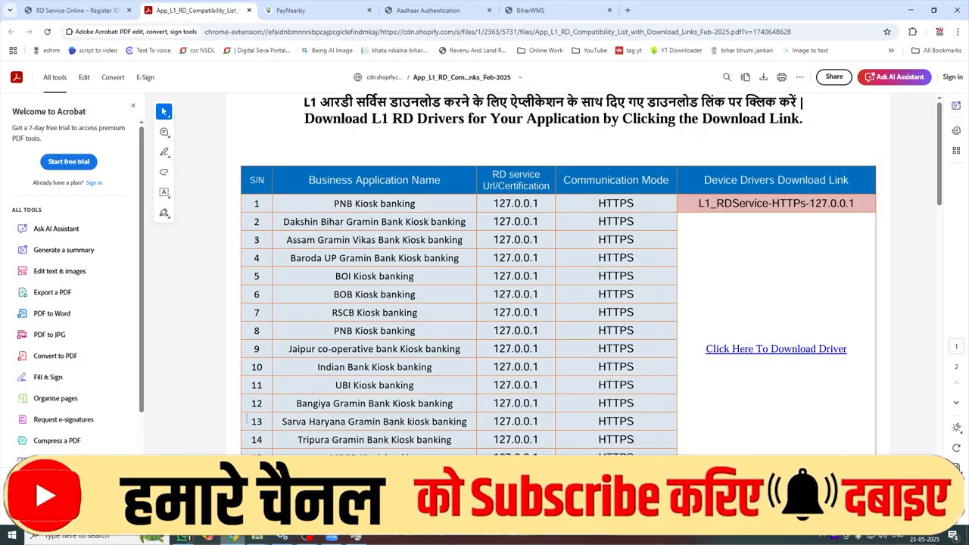
scroll(534, 386, "down", 12)
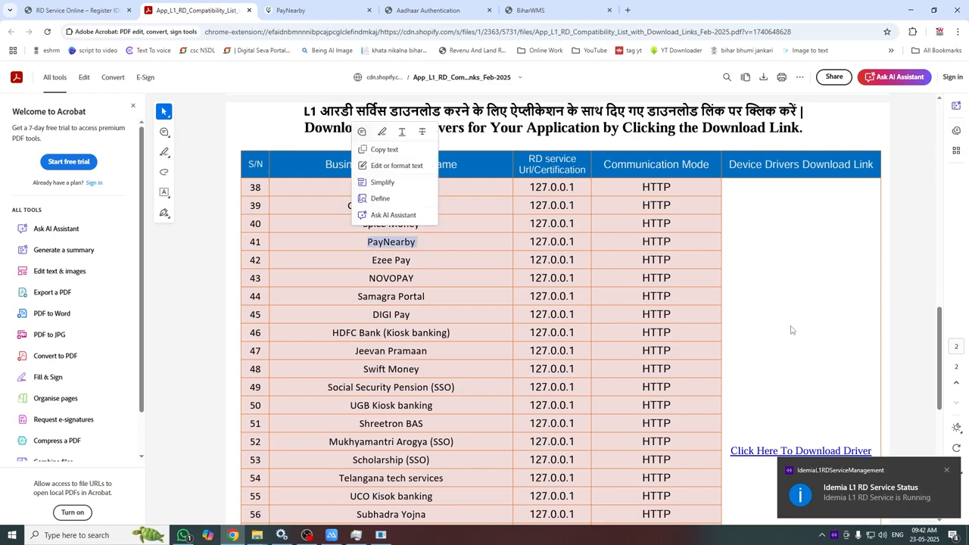
scroll(792, 330, "up", 10)
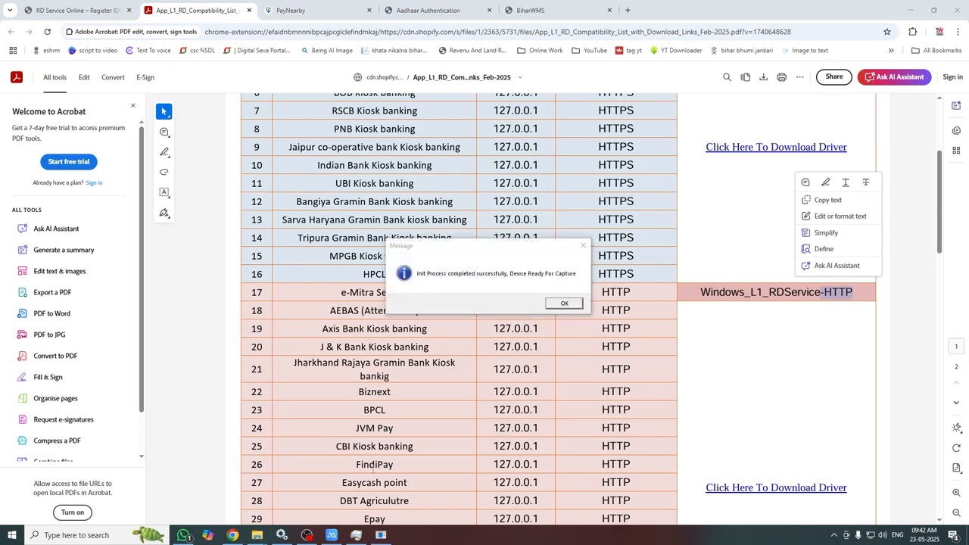
On the PayNearby AePS page, choose the Morpho MSO 1300 E3 - L1 device and scan the fingerprint for the Mini Statement.
left_click(304, 11)
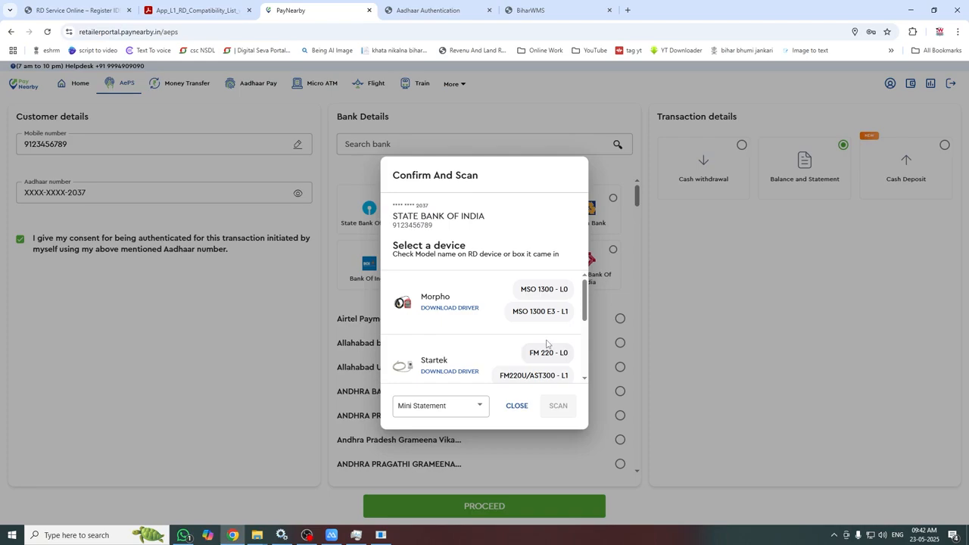
left_click(541, 312)
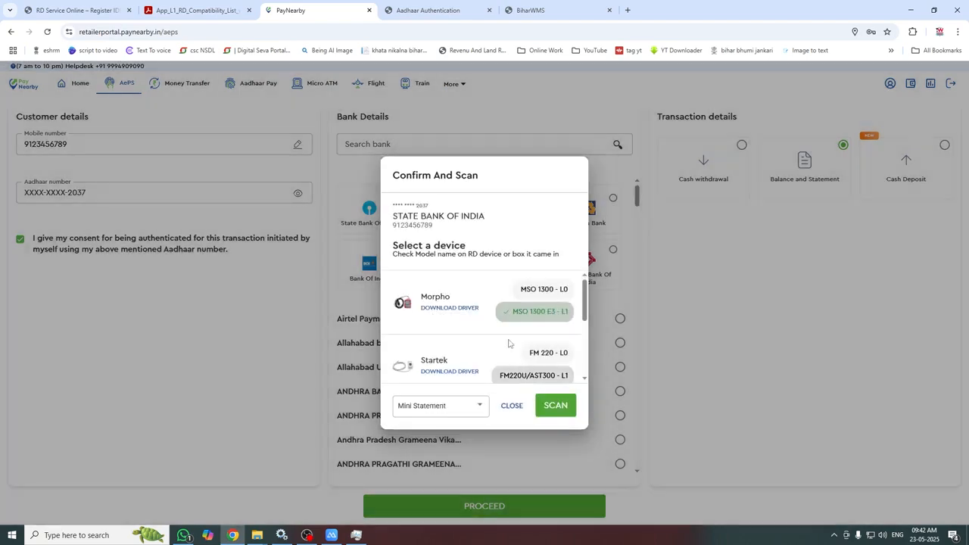
left_click(555, 406)
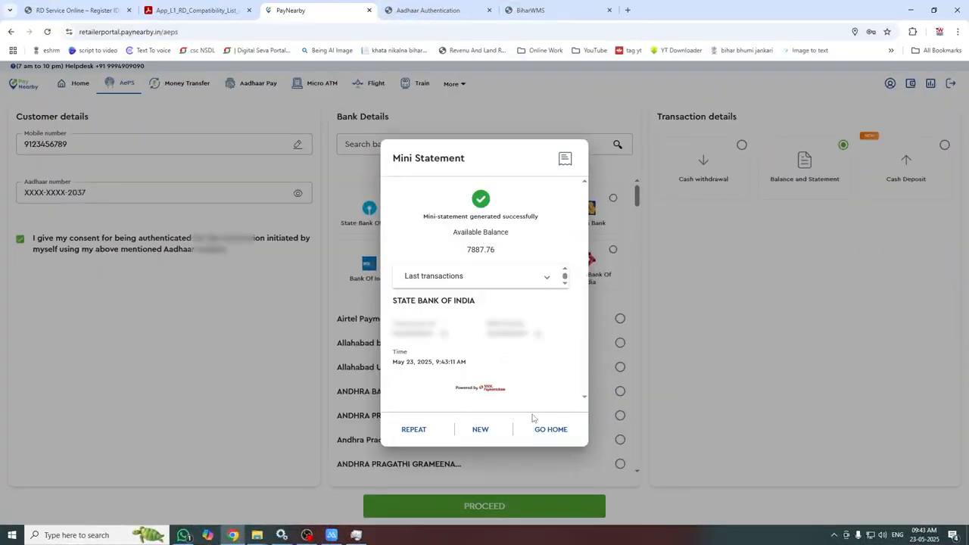
On the PM-Kisan Aadhaar Authentication page, start the e-KYC capture with the Morpho device.
left_click(426, 11)
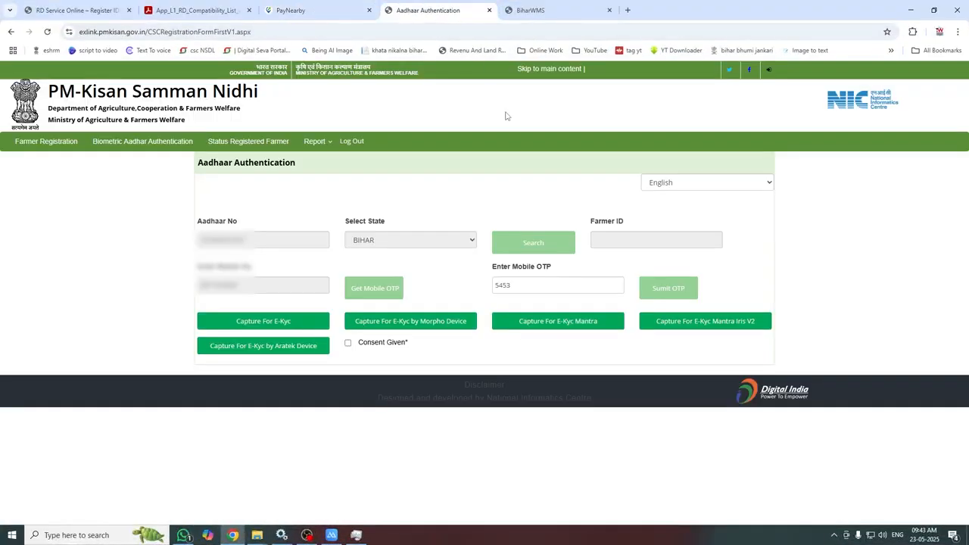
left_click(430, 325)
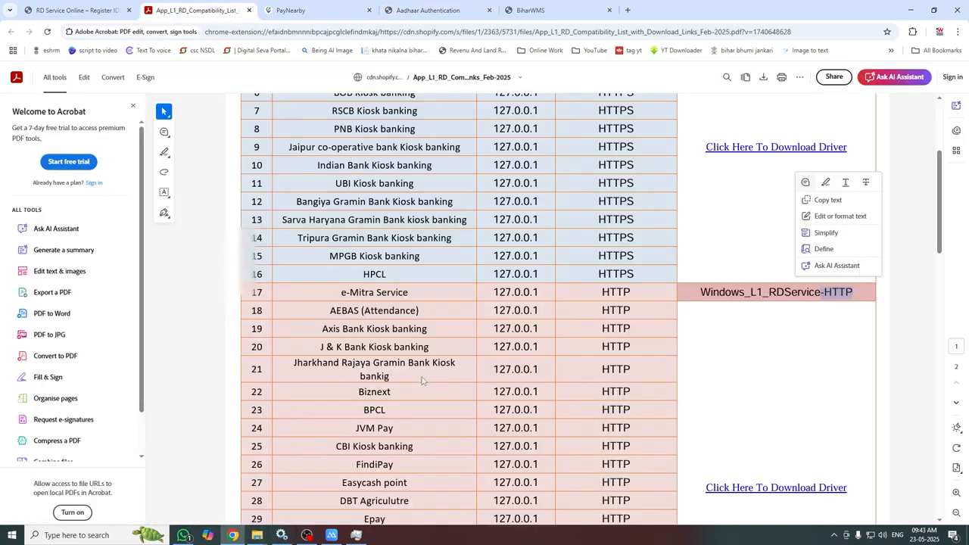
In the L1 RD compatibility list, look up the communication mode and driver listed for PM Sammanidhi.
scroll(423, 380, "down", 15)
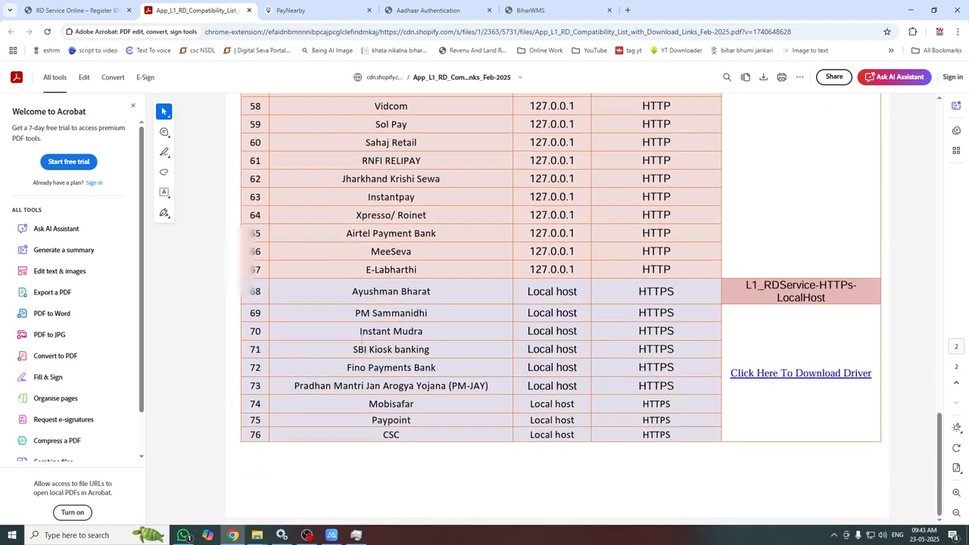
left_click_drag(406, 315, 419, 315)
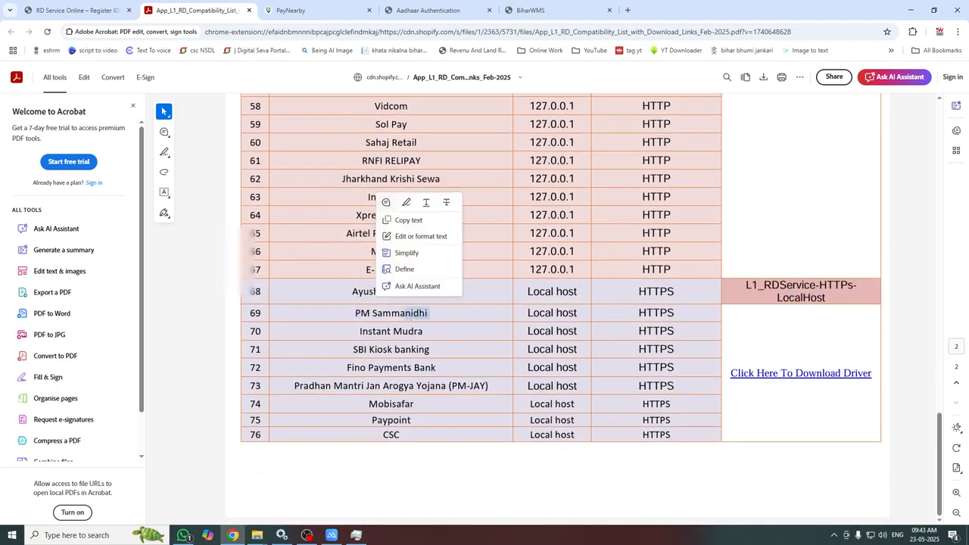
double_click(801, 298)
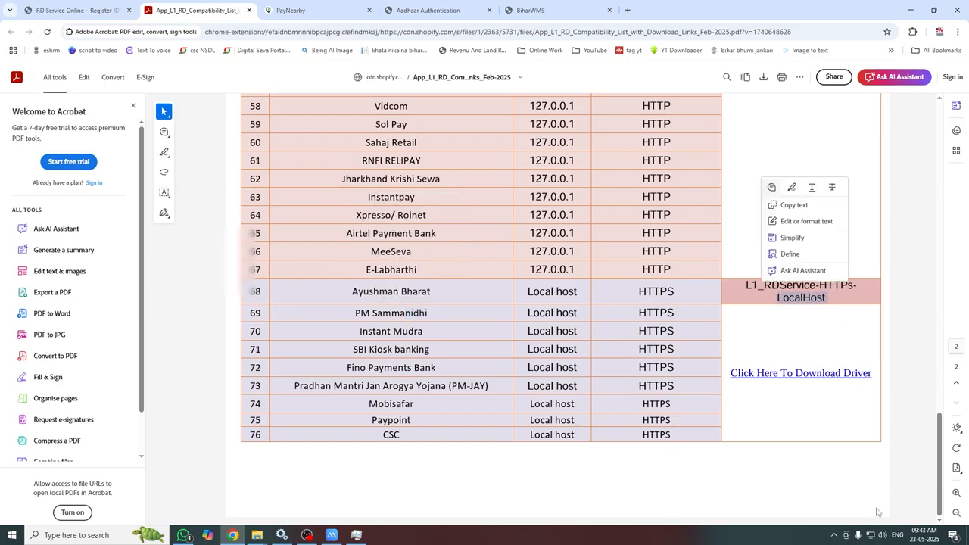
In the Idemia L1RD Management Tool, set the Single communication mode to HTTPS LocalHost and save the changes.
left_click(836, 535)
left_click(854, 515)
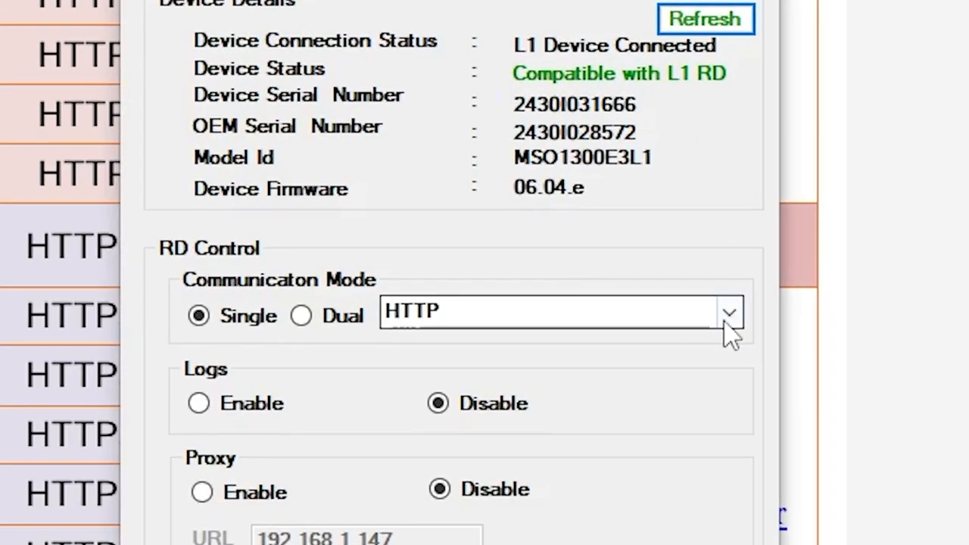
left_click(853, 316)
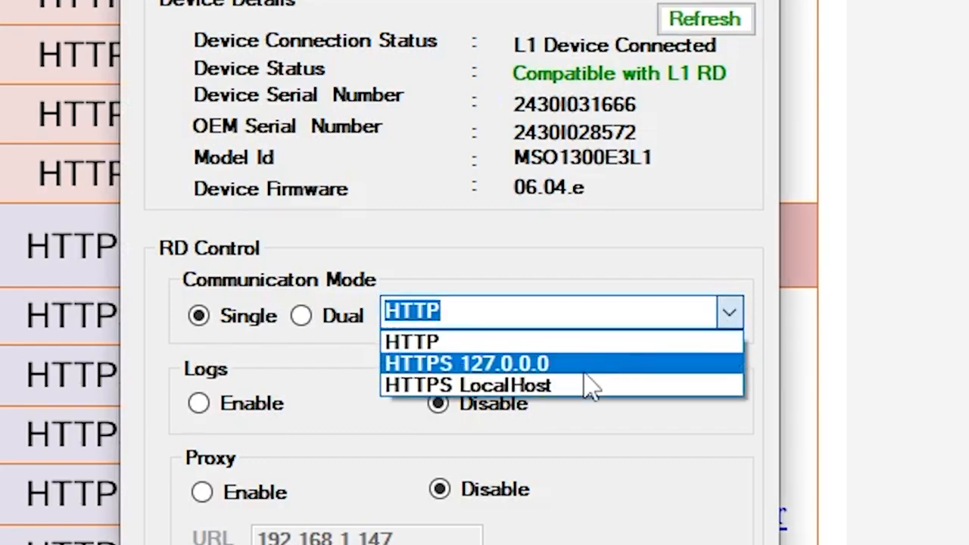
left_click(584, 386)
left_click(766, 474)
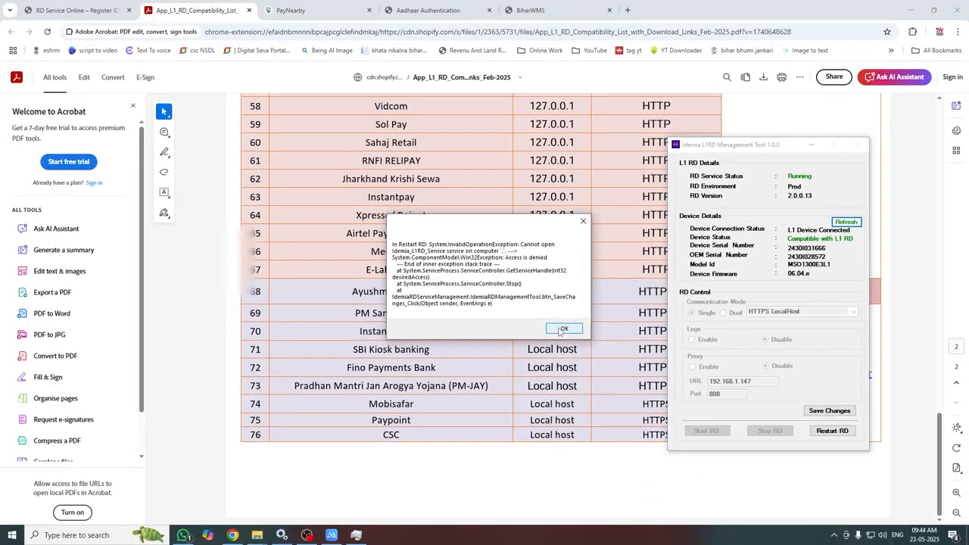
left_click(563, 329)
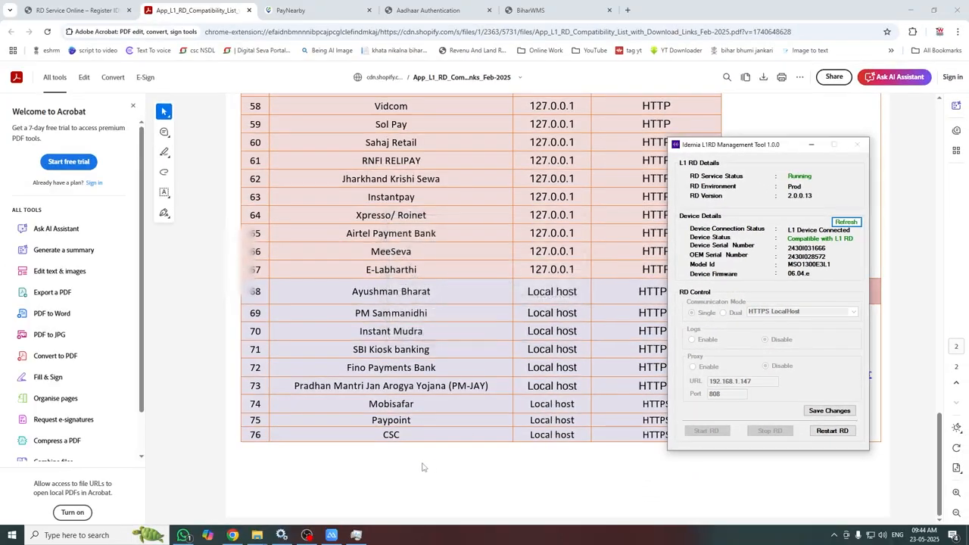
Restart the Idemia L1 RD Service in Windows Services.
left_click(282, 536)
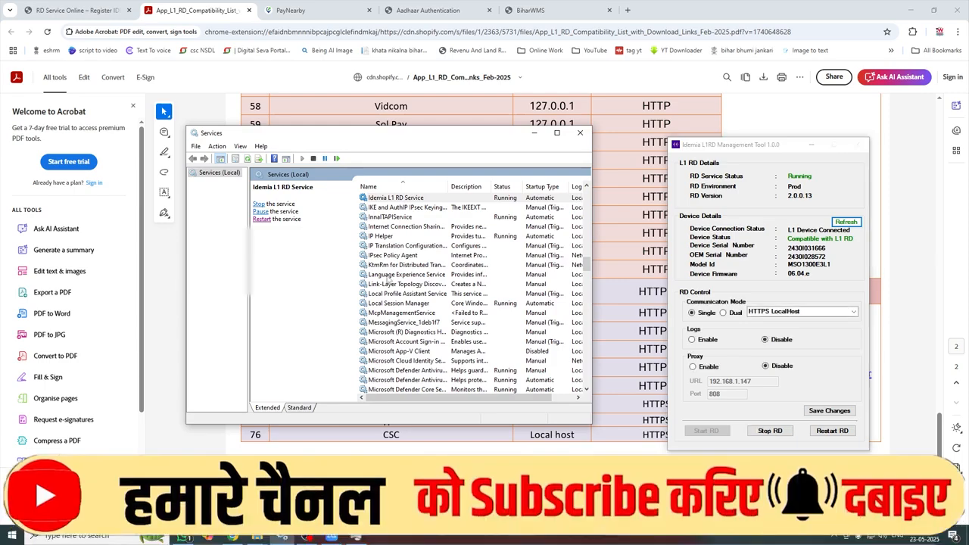
left_click(384, 198)
left_click(262, 220)
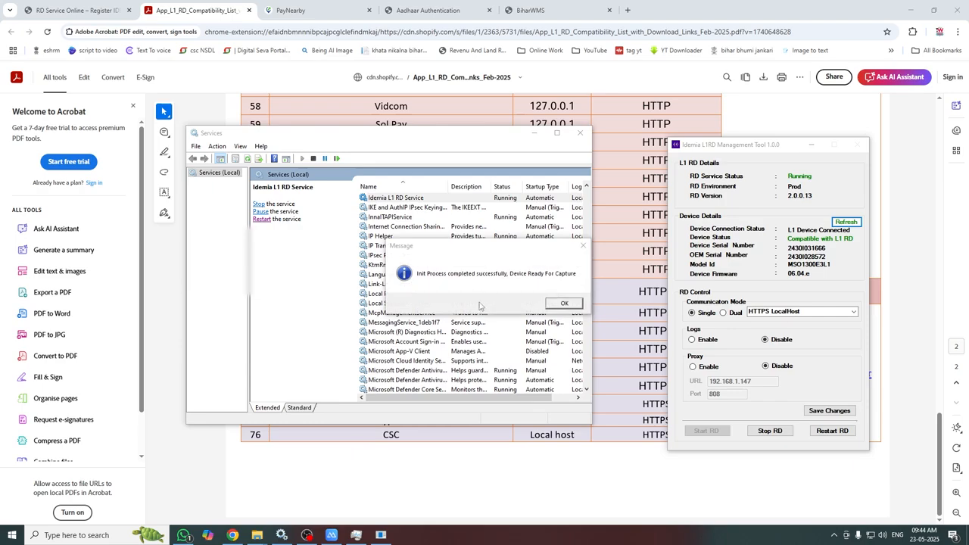
Return to the PM-Kisan Aadhaar Authentication page in Chrome and run the e-KYC capture with the Morpho device.
left_click(438, 11)
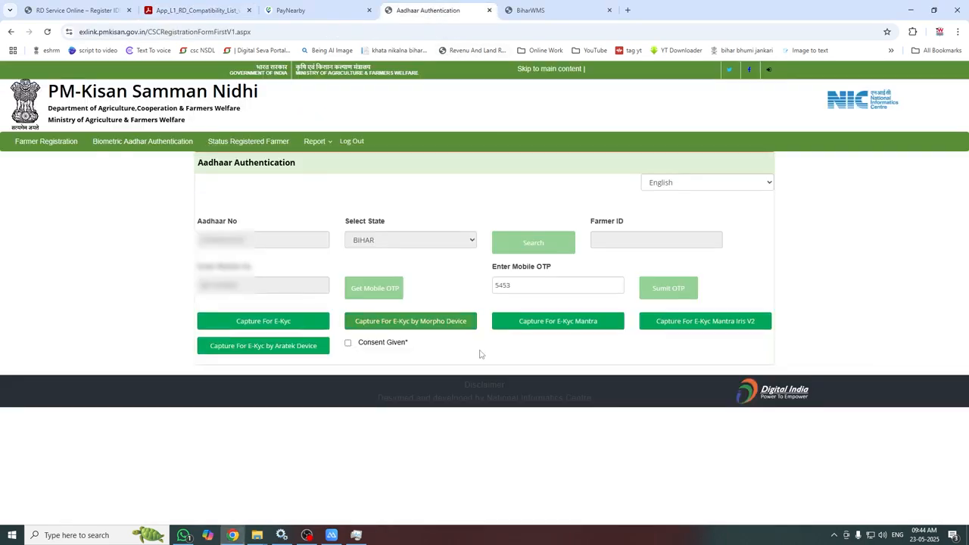
left_click(453, 326)
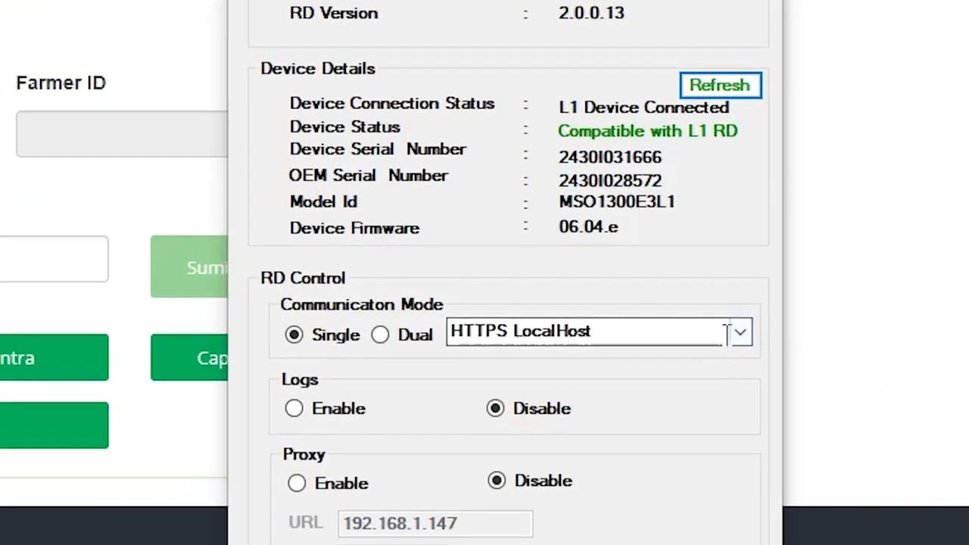
In the Idemia L1RD Management Tool, switch the communication mode to Dual with HTTP + HTTPS LocalHost and save the changes.
left_click(858, 317)
left_click(742, 334)
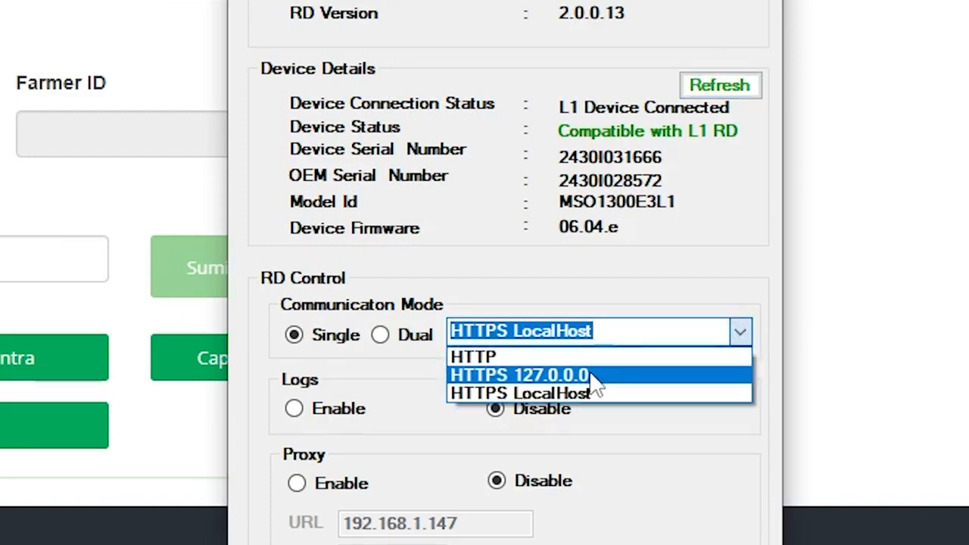
left_click(410, 343)
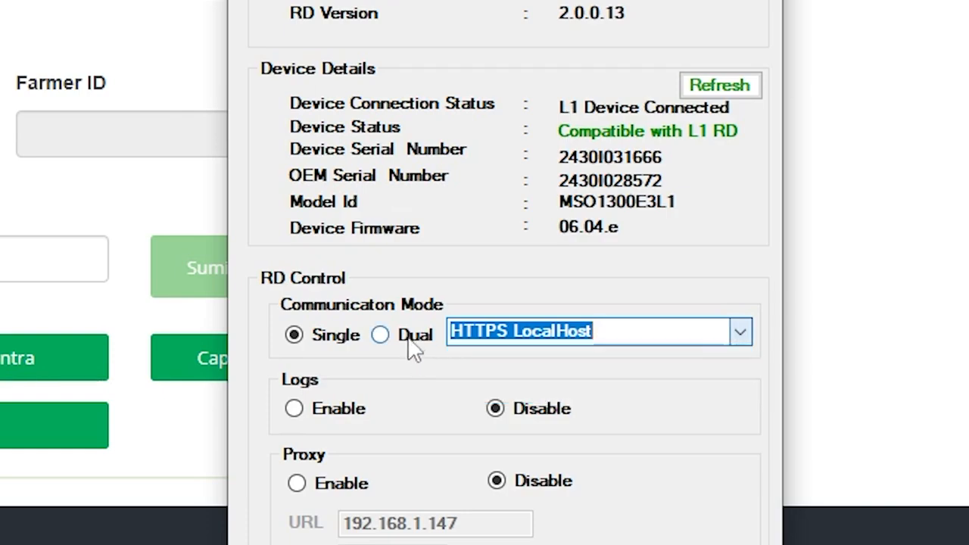
left_click(410, 343)
left_click(741, 333)
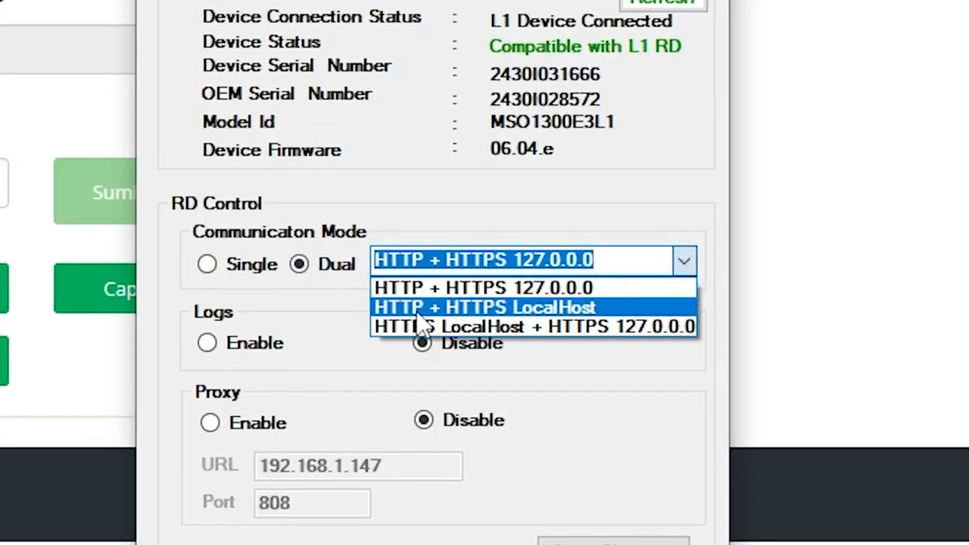
left_click(547, 311)
left_click(615, 541)
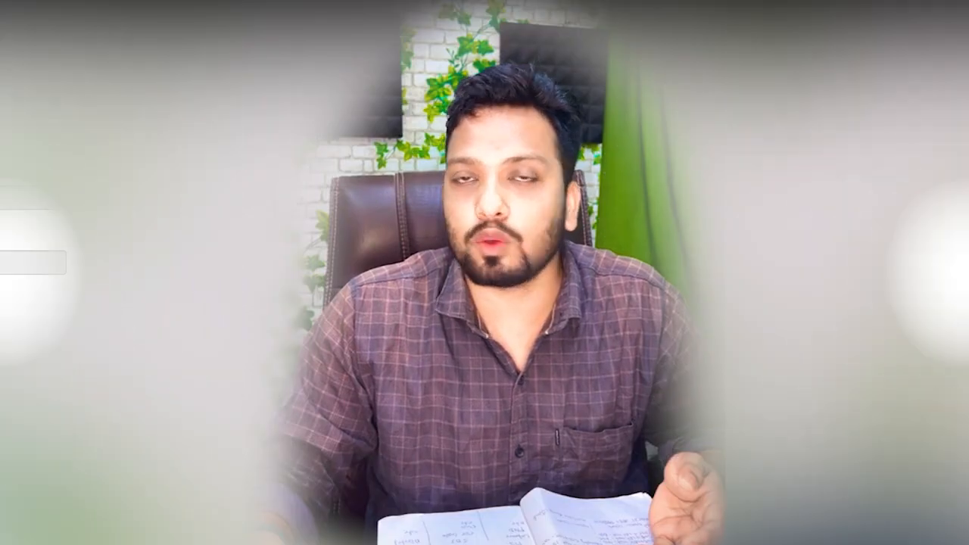